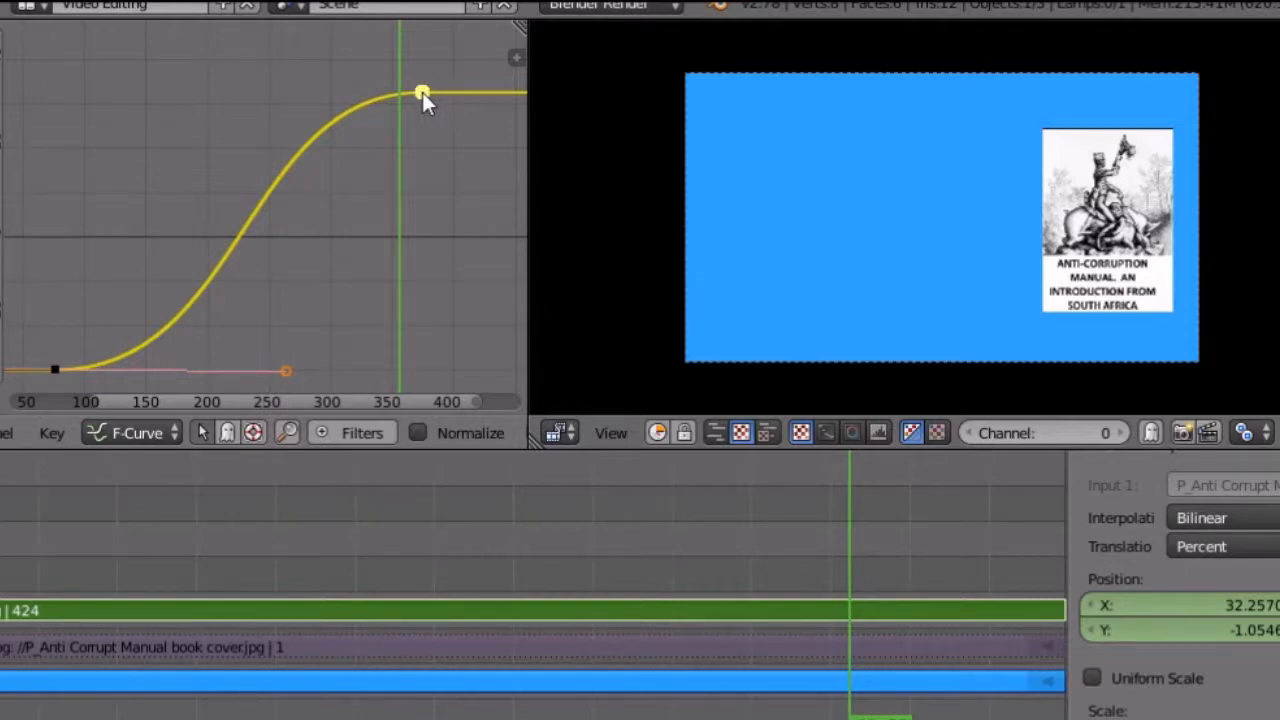
# - Lower the last keyframe of the X position curve to about -30 near frame 350, flattening the curve
pyautogui.rightClick(422, 92)
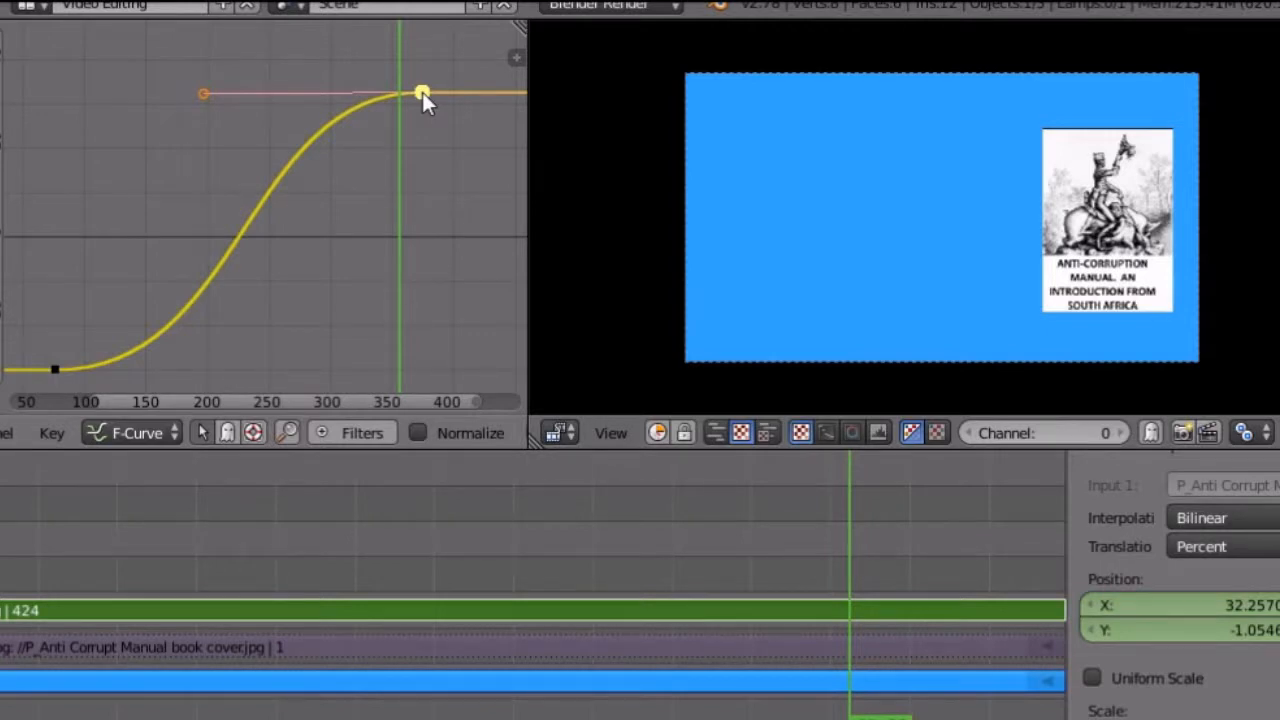
pyautogui.press('g')
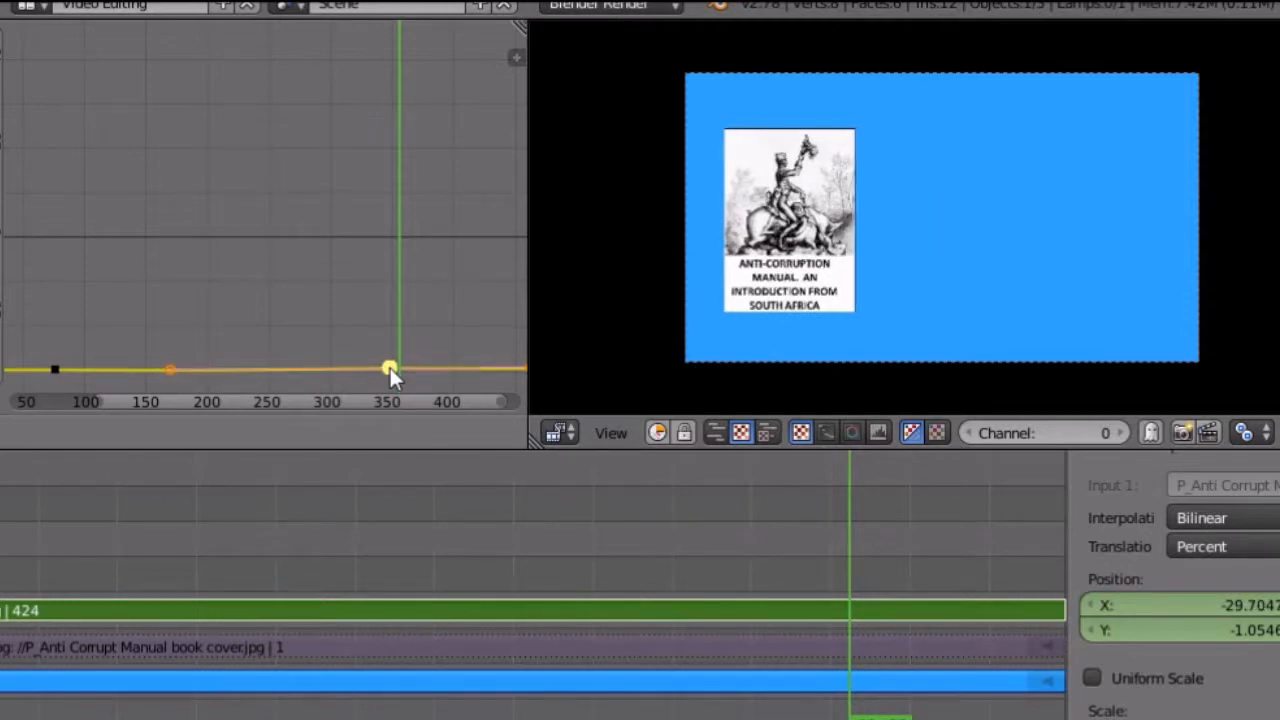
pyautogui.click(390, 368)
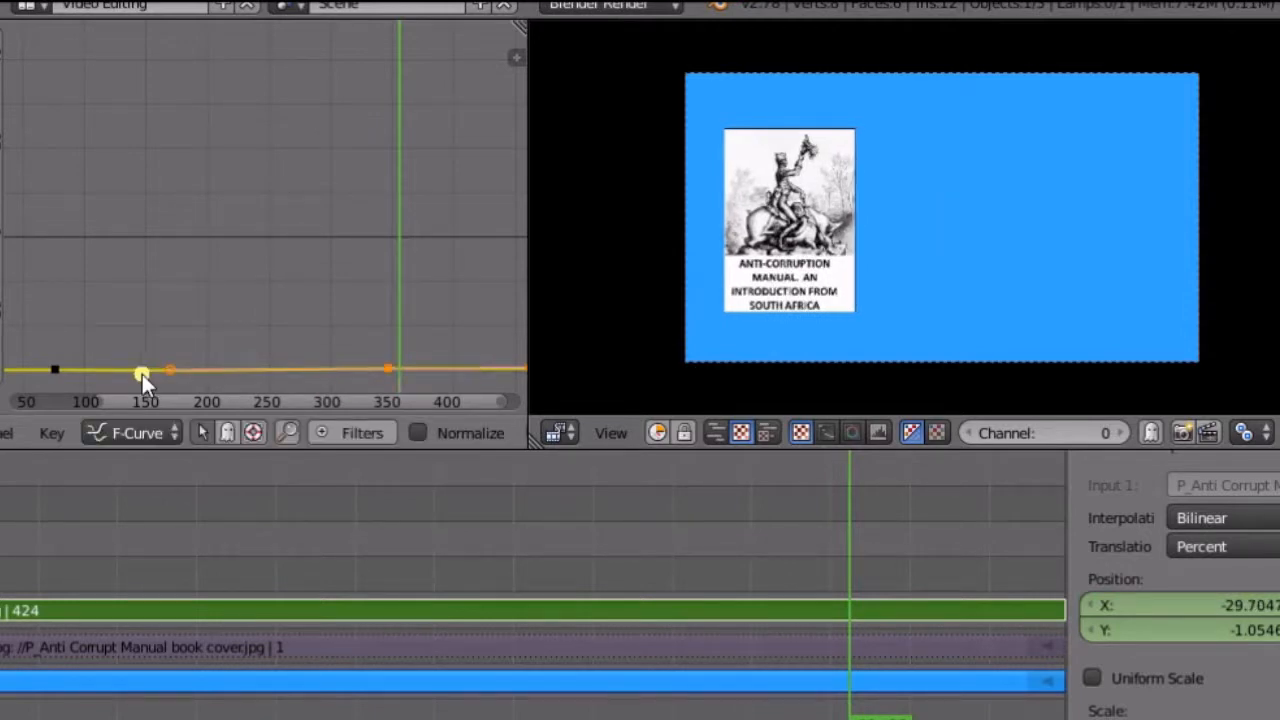
# - Raise the first keyframe of the X position curve to about 39 near frame 65
pyautogui.rightClick(55, 370)
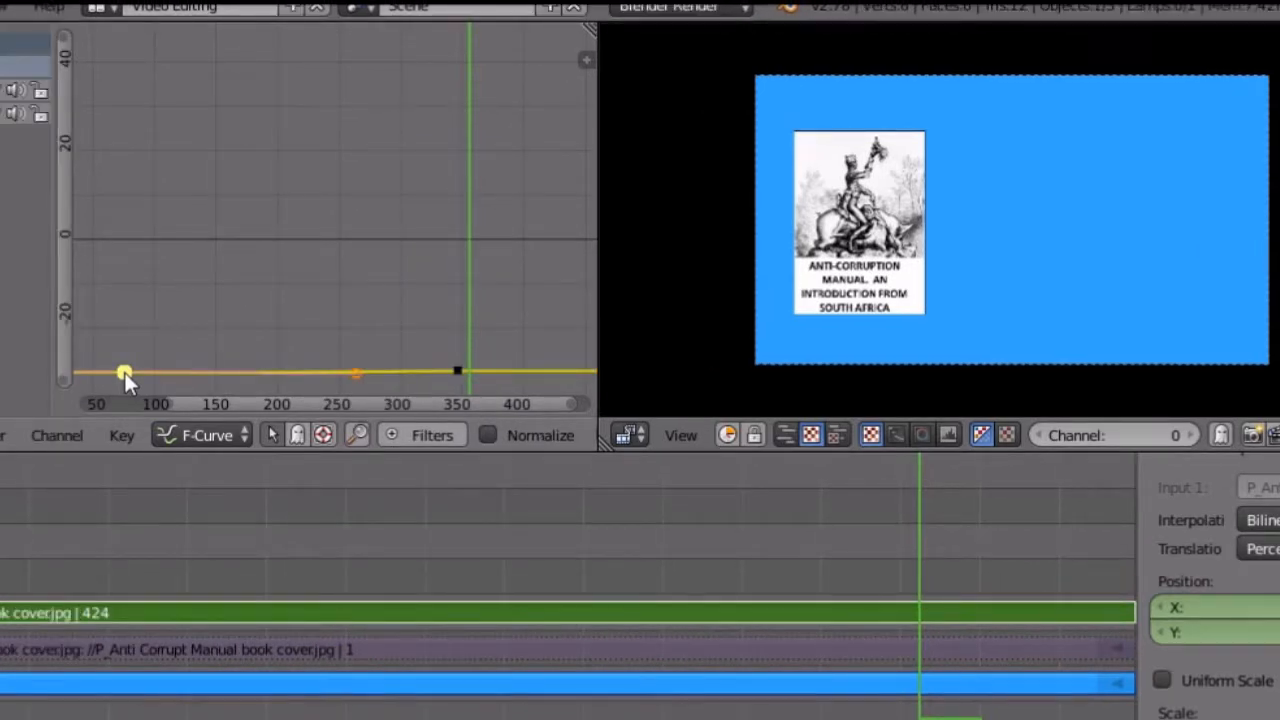
pyautogui.press('g')
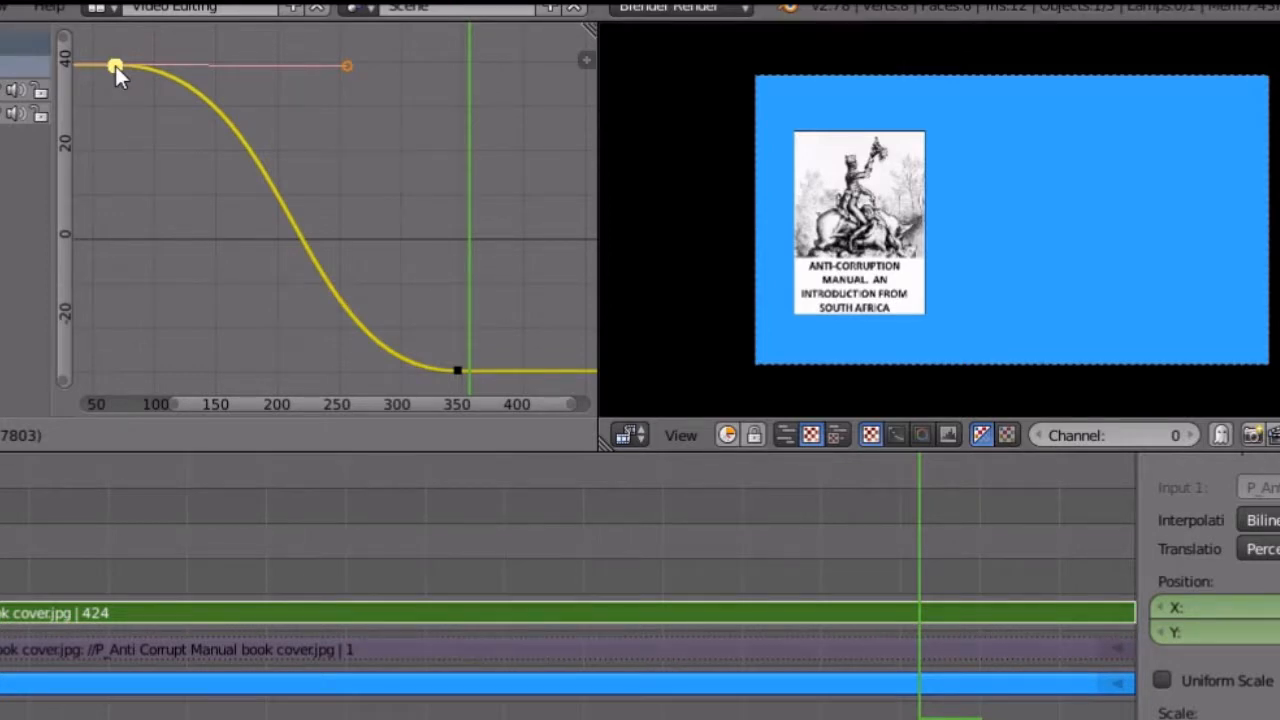
pyautogui.click(115, 66)
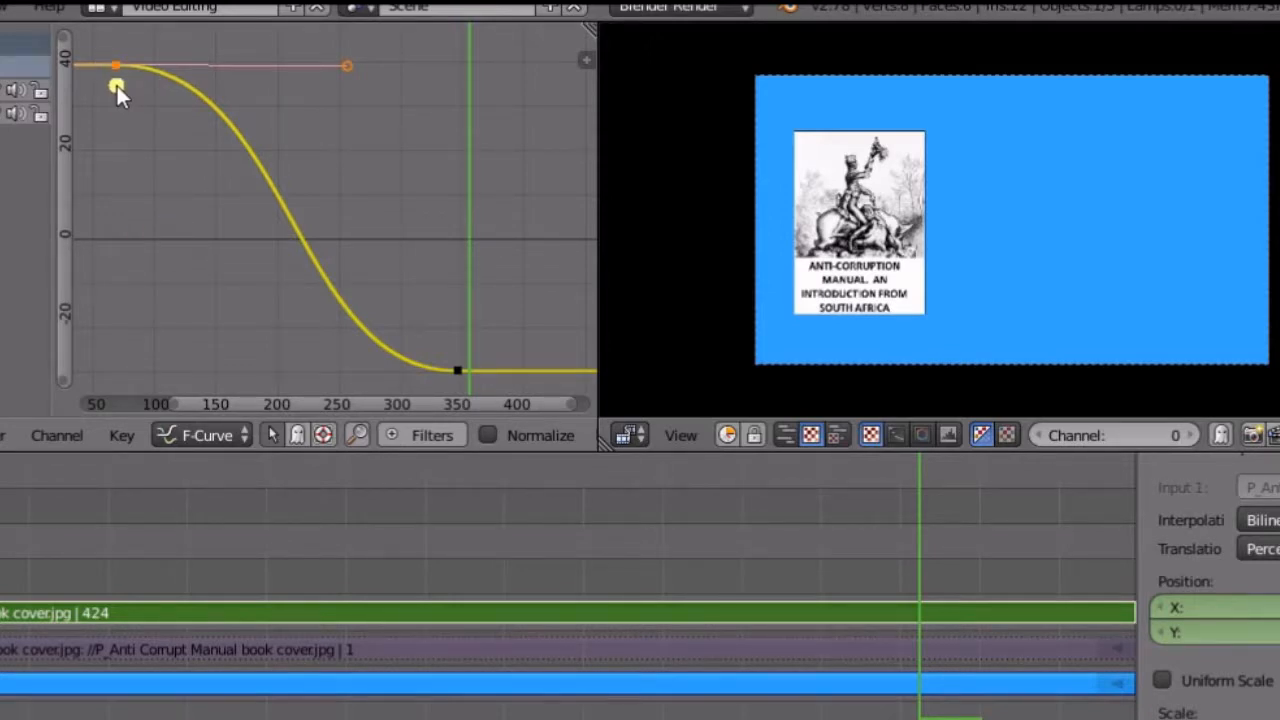
# - Move the current frame to the first keyframe, return to the start frame and play the right-to-left animation
pyautogui.click(117, 85)
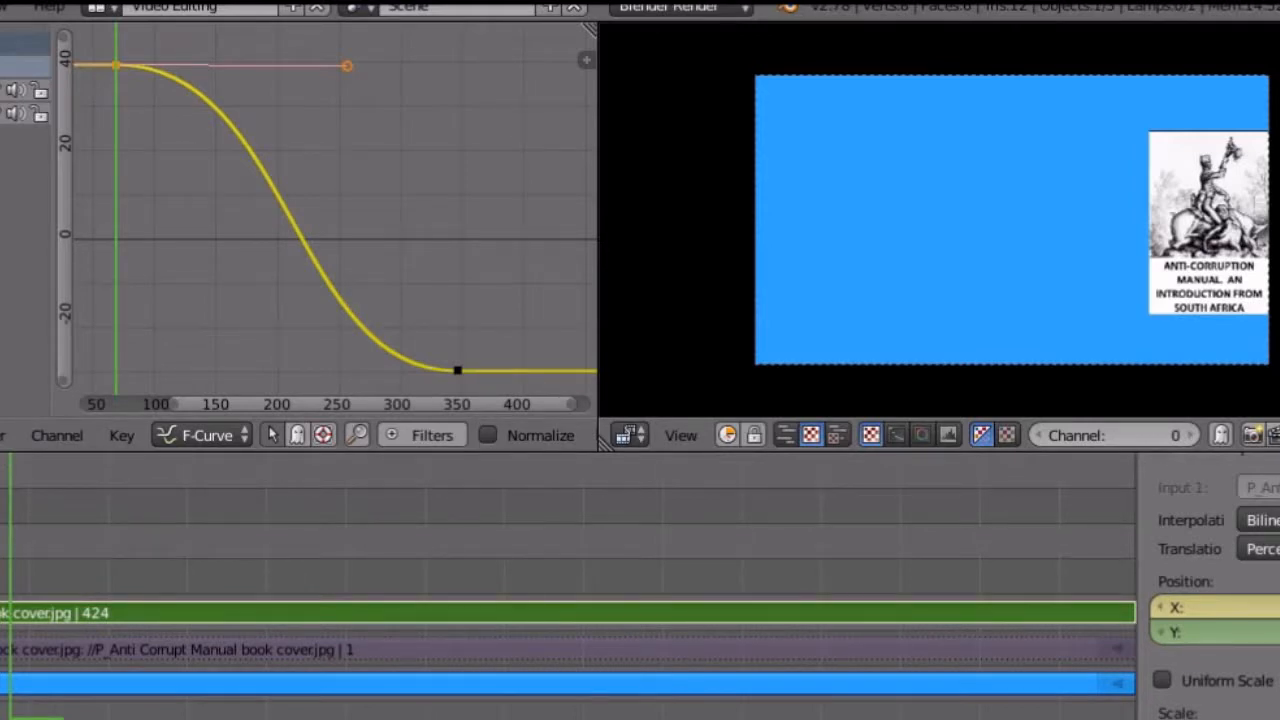
pyautogui.hotkey('shift', 'Left')
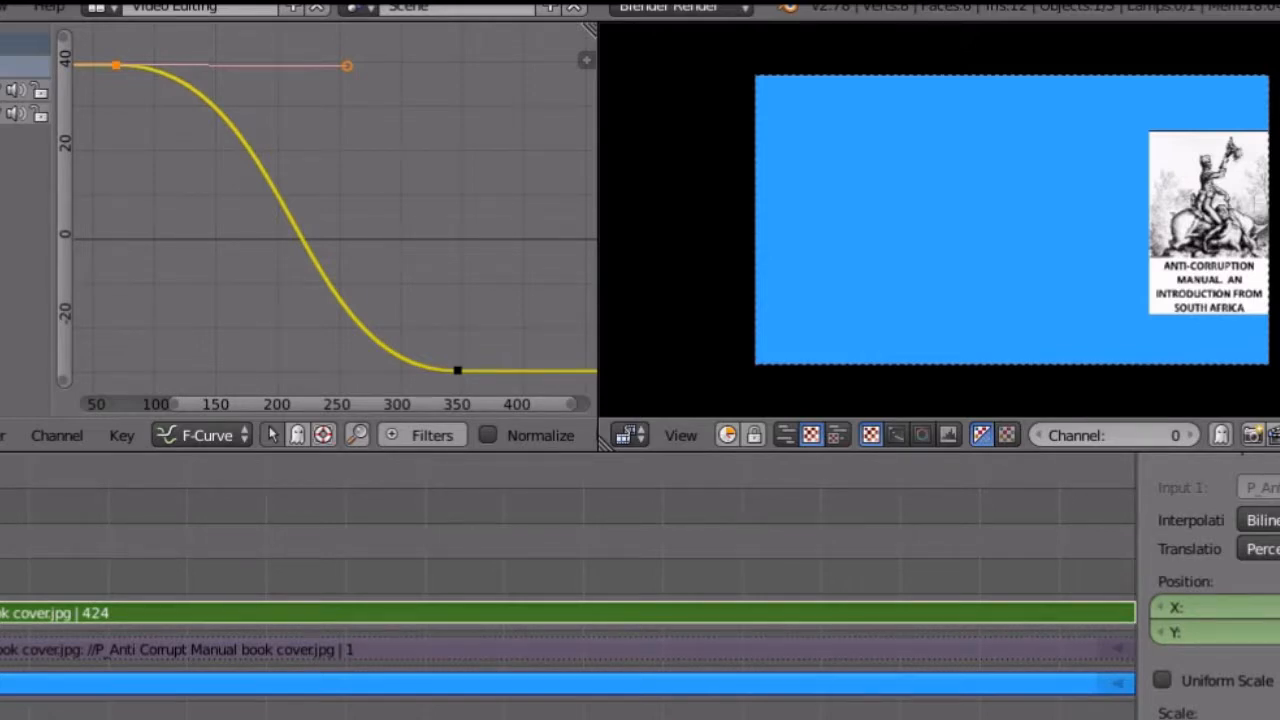
pyautogui.hotkey('alt', 'a')
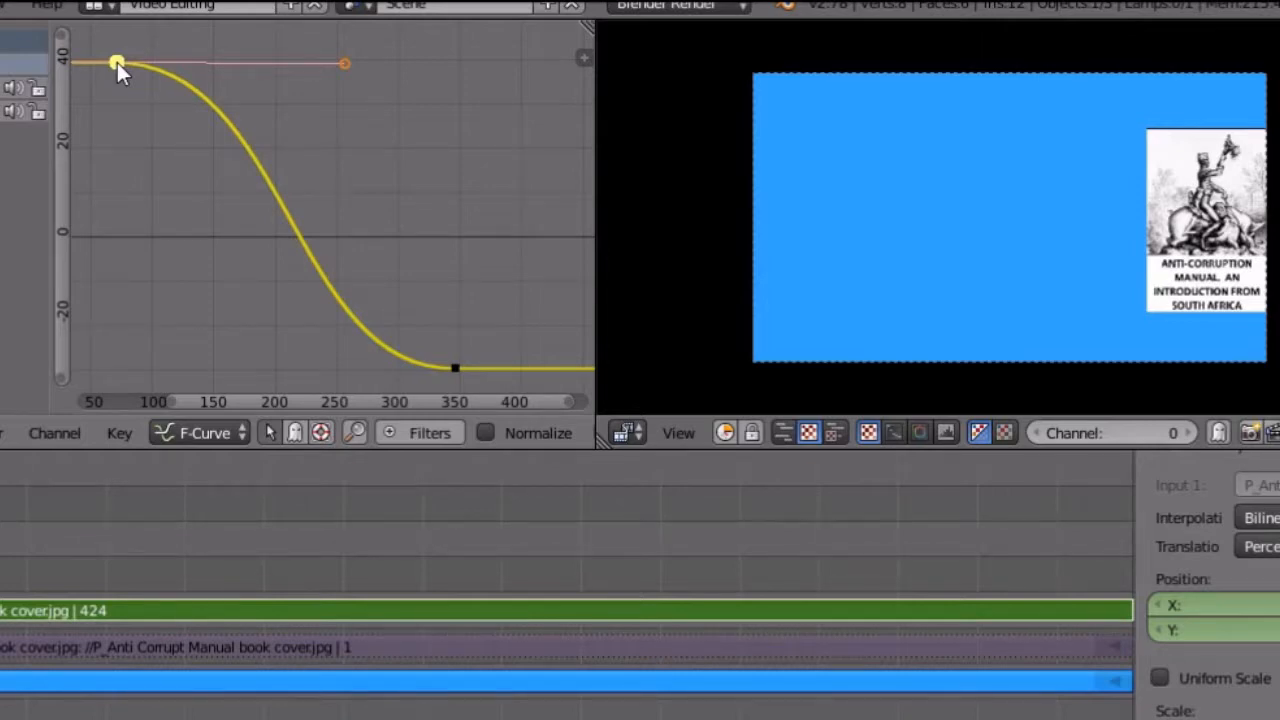
# - Lower the first keyframe to about -29 near frame 105 and raise the last keyframe to about 37 near frame 340
pyautogui.press('g')
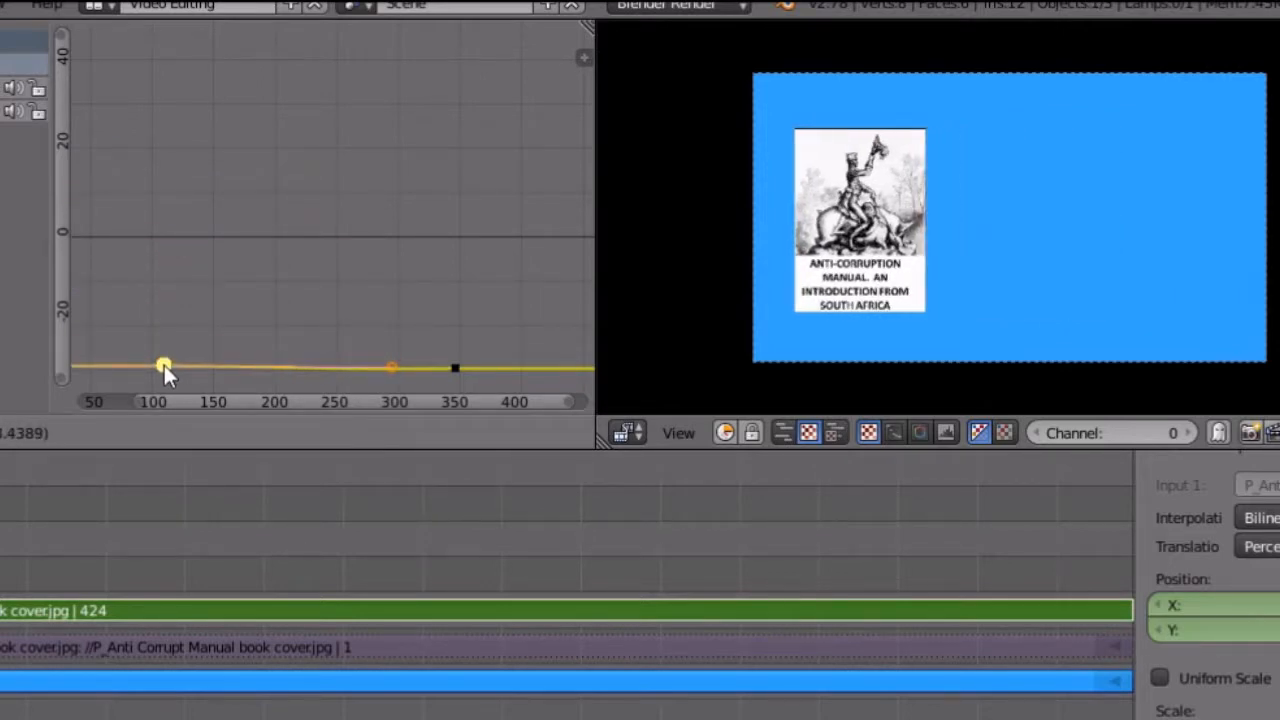
pyautogui.click(164, 365)
pyautogui.rightClick(453, 367)
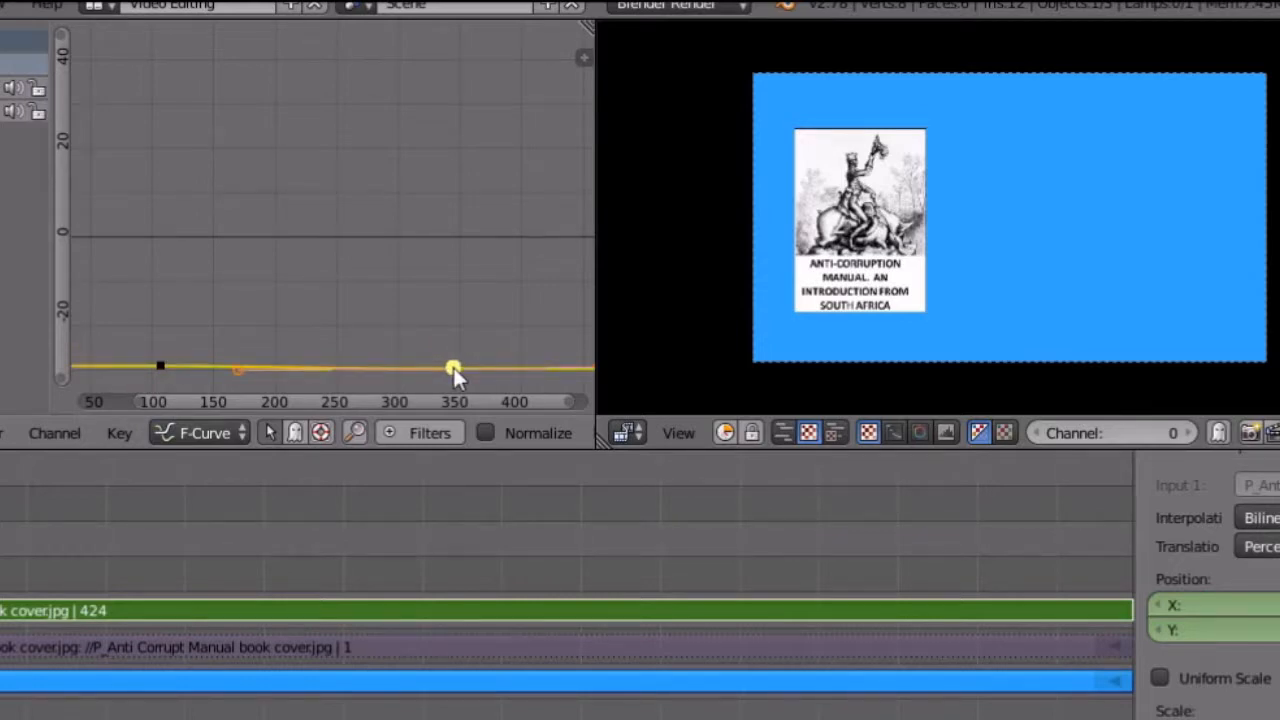
pyautogui.press('g')
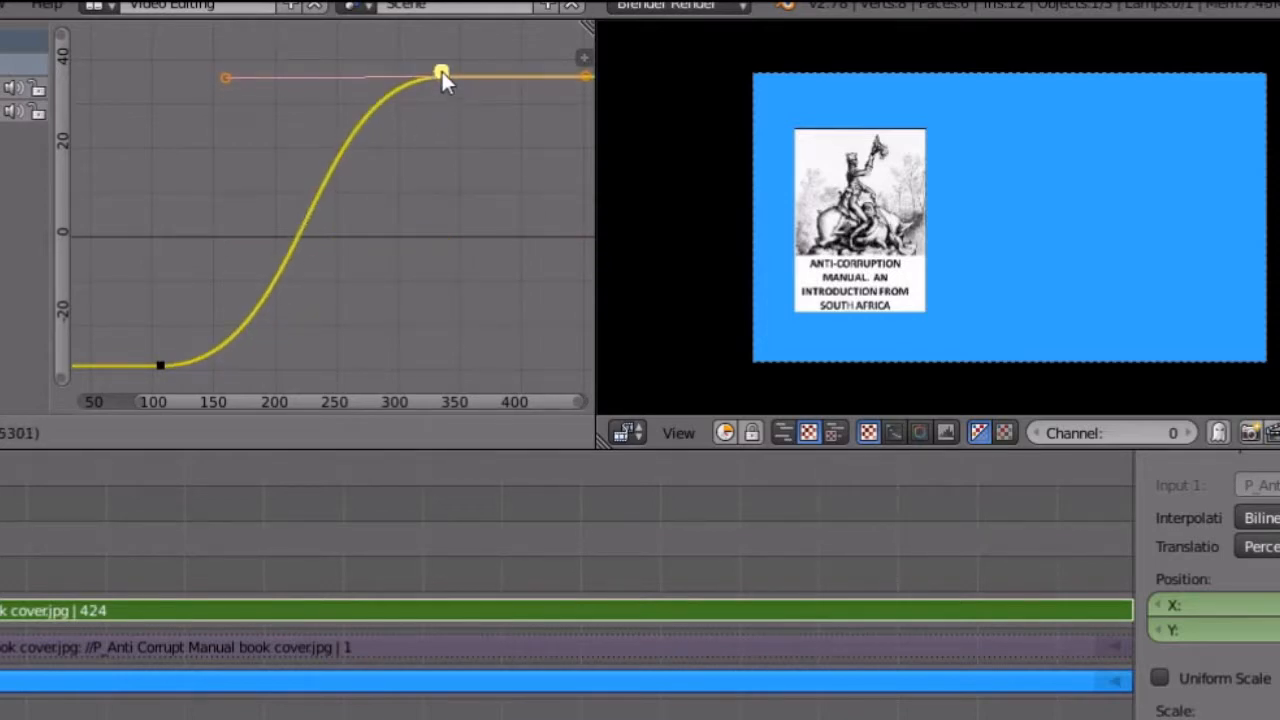
pyautogui.click(442, 72)
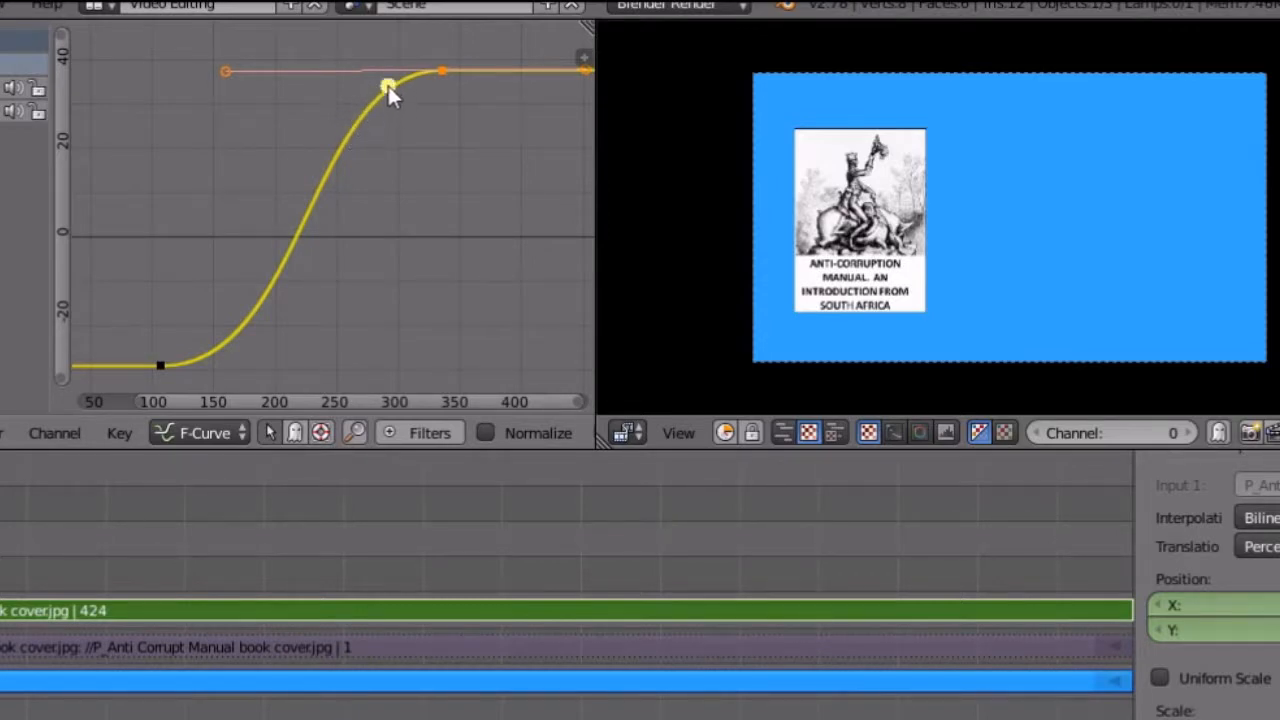
# - Shorten the last keyframe's left handle so that it ends at about frame 305, close to the keyframe
pyautogui.rightClick(226, 67)
pyautogui.press('g')
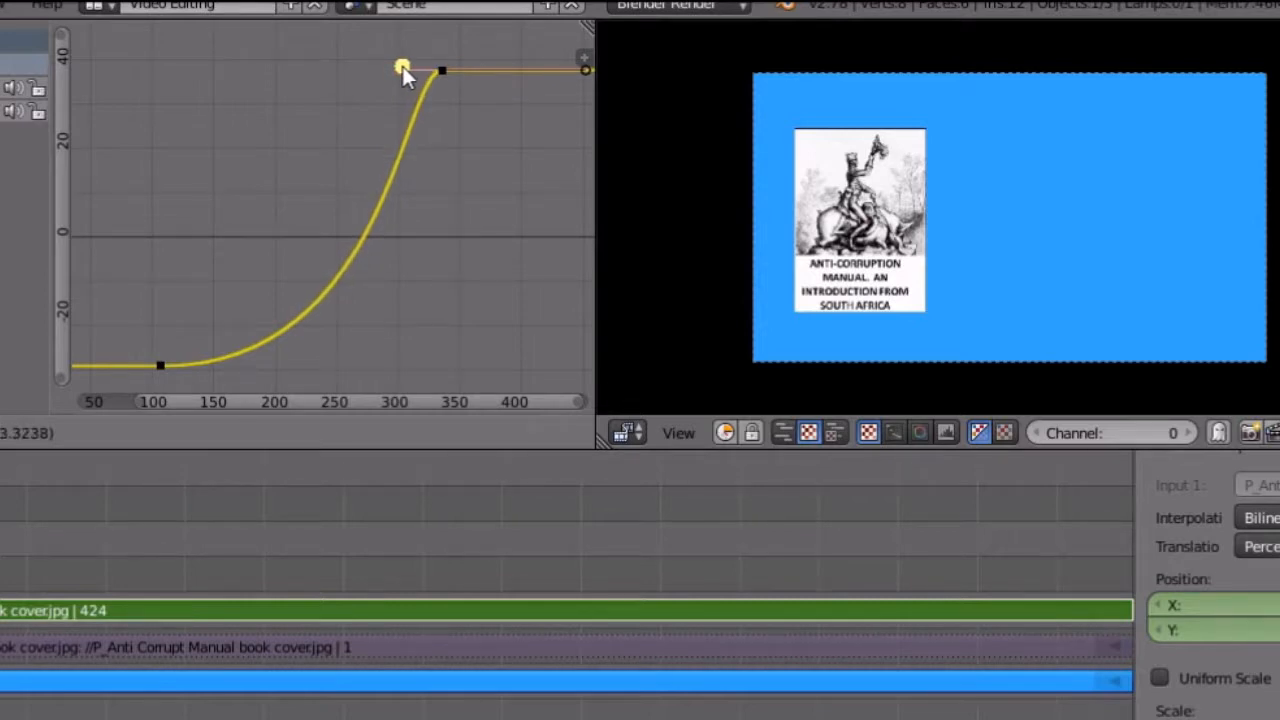
pyautogui.click(403, 66)
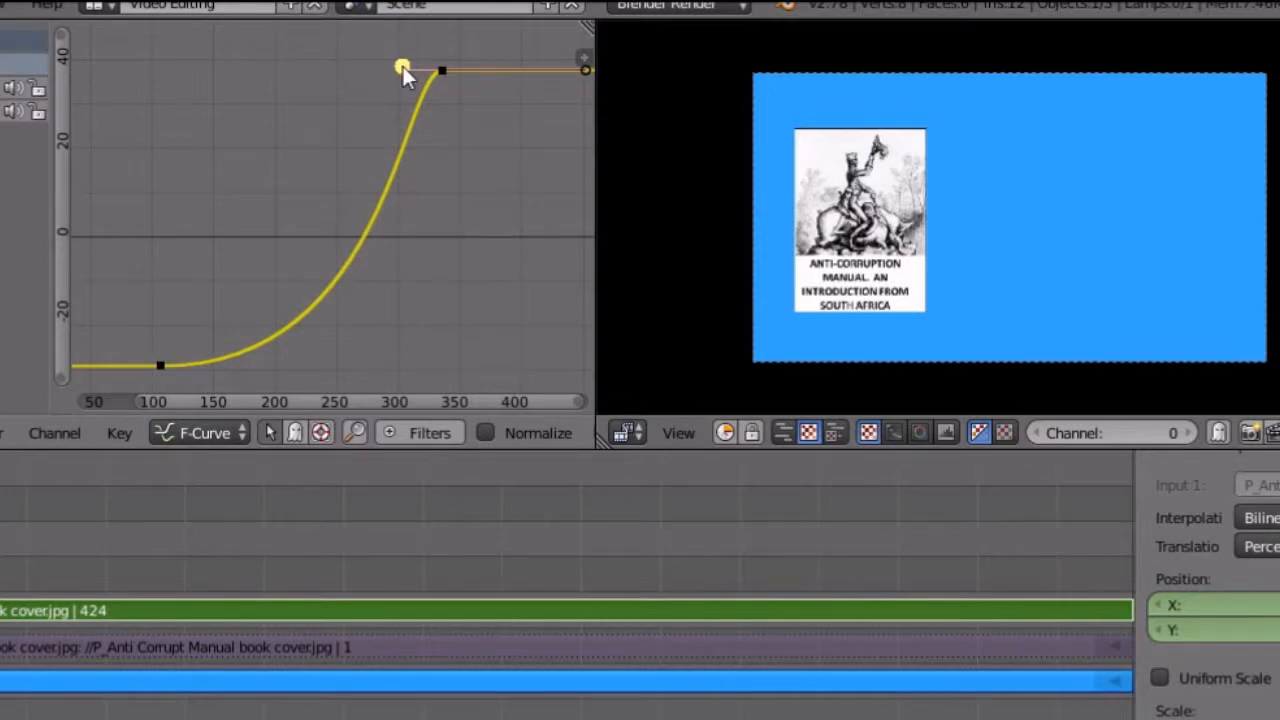
# - Lengthen the first keyframe's right handle well beyond the last keyframe, giving the curve a slow start and steep finish
pyautogui.rightClick(161, 363)
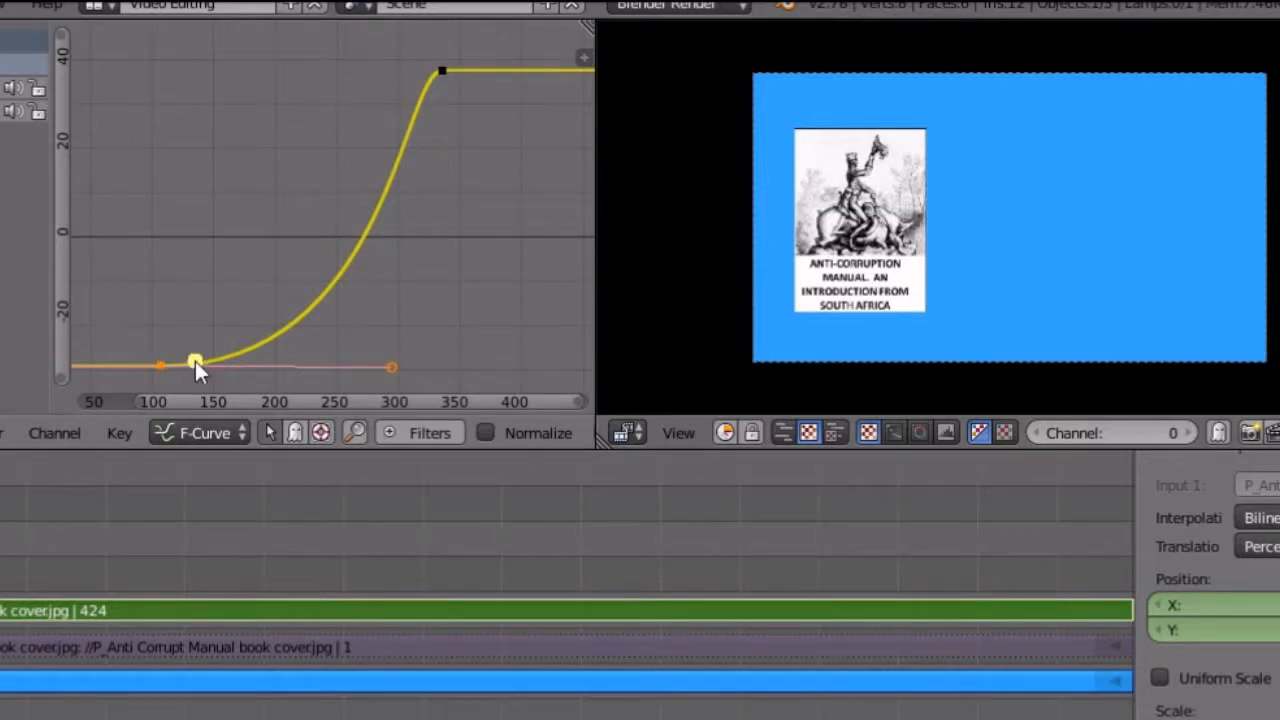
pyautogui.rightClick(391, 365)
pyautogui.press('g')
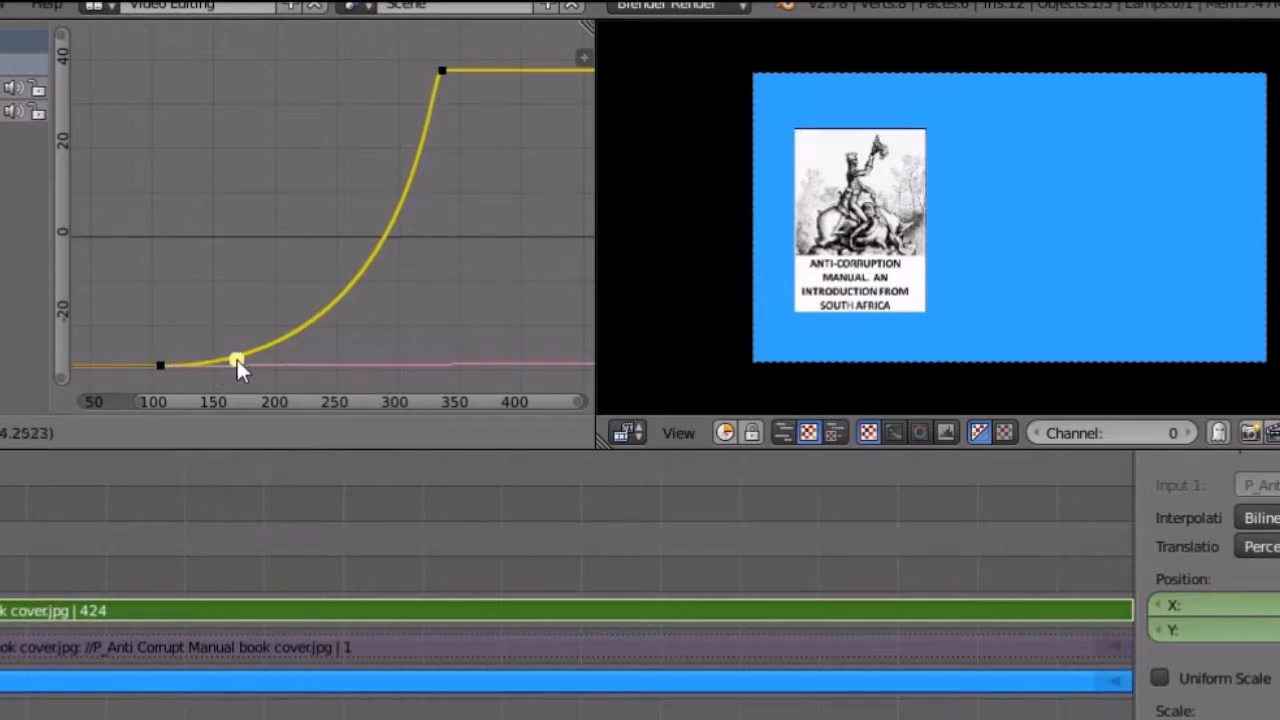
pyautogui.click(237, 360)
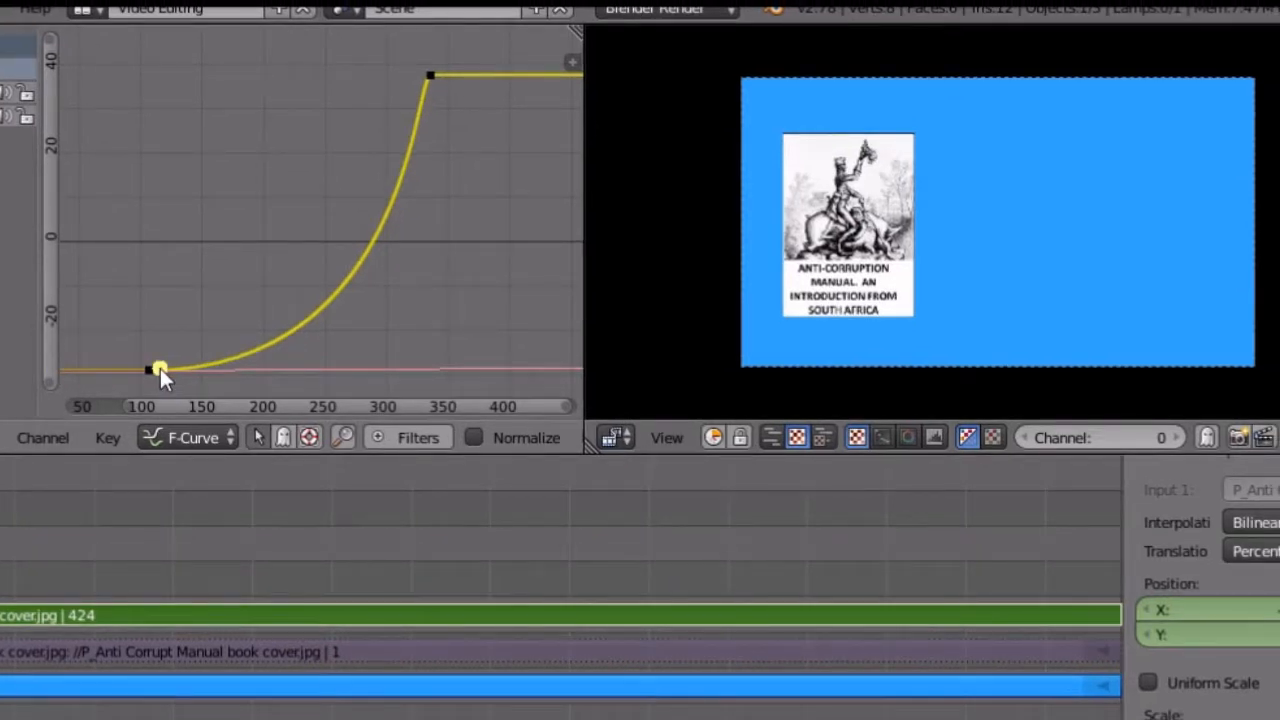
# - Play the animation to review the book cover's slow start and fast finish
pyautogui.moveTo(192, 368); pyautogui.dragTo(291, 330)
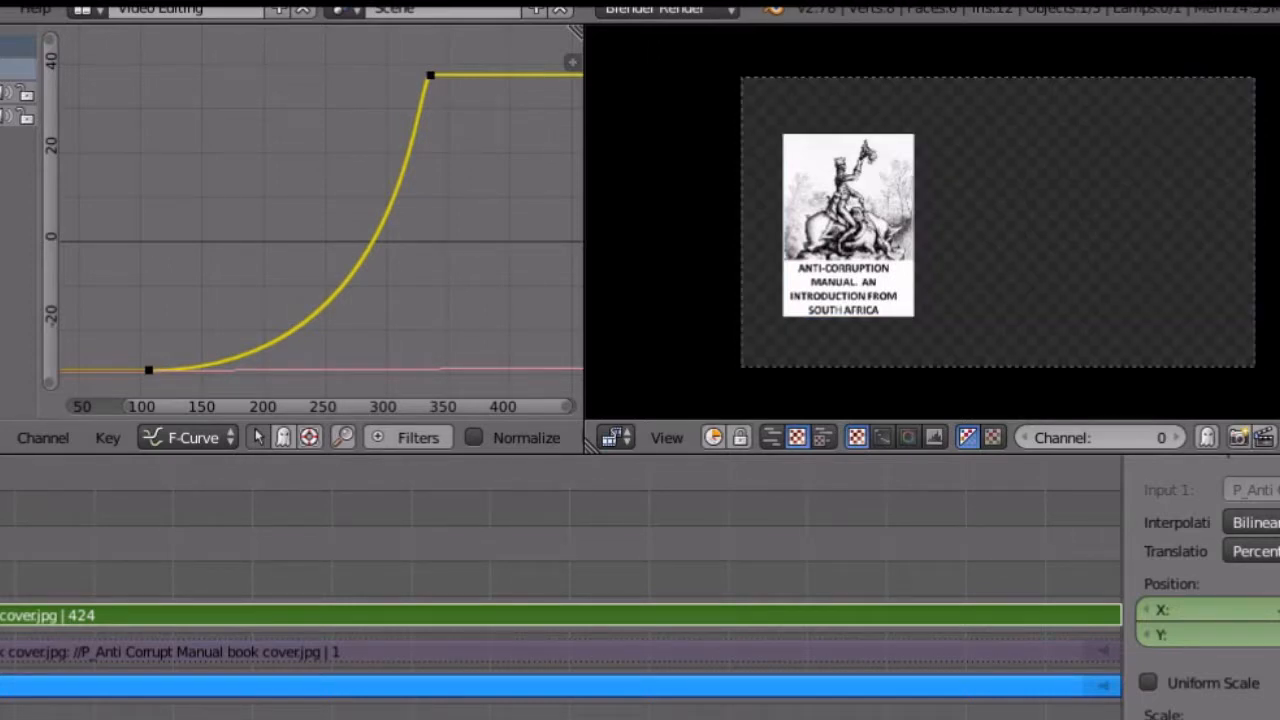
pyautogui.hotkey('alt', 'a')
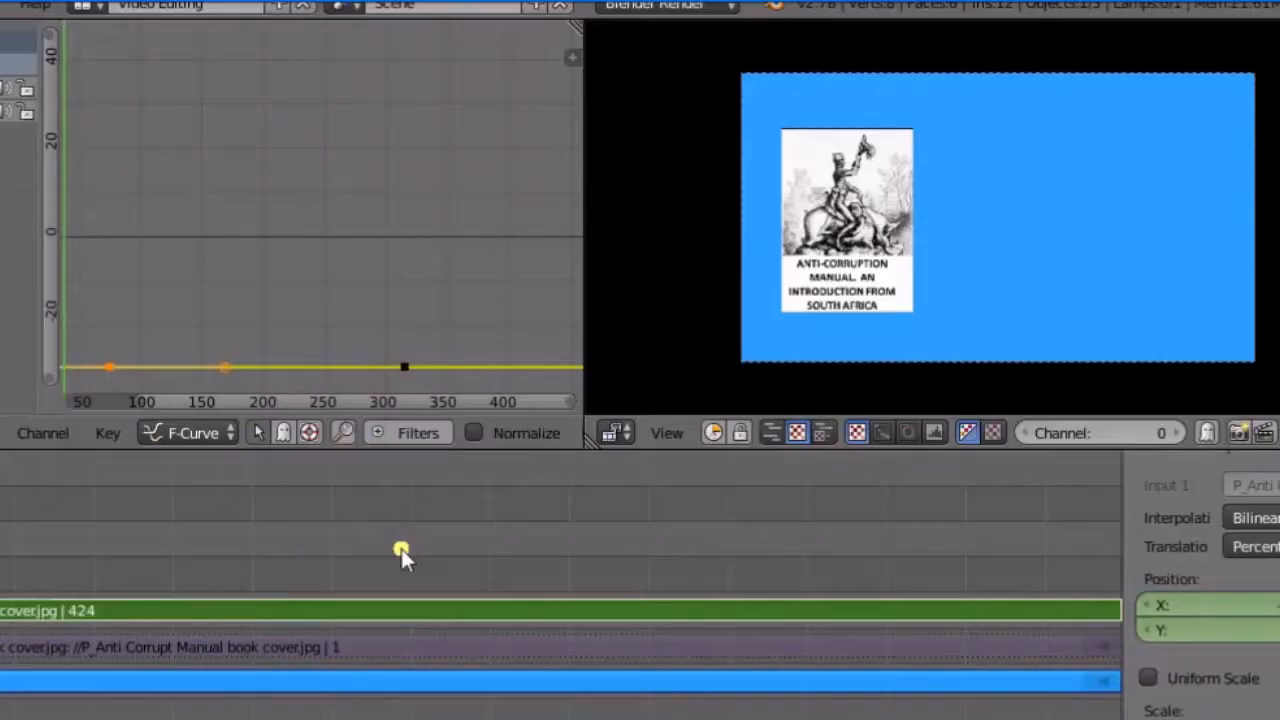
# - Move the current frame onto the first keyframe and raise that keyframe to about 39 near frame 77
pyautogui.click(401, 549)
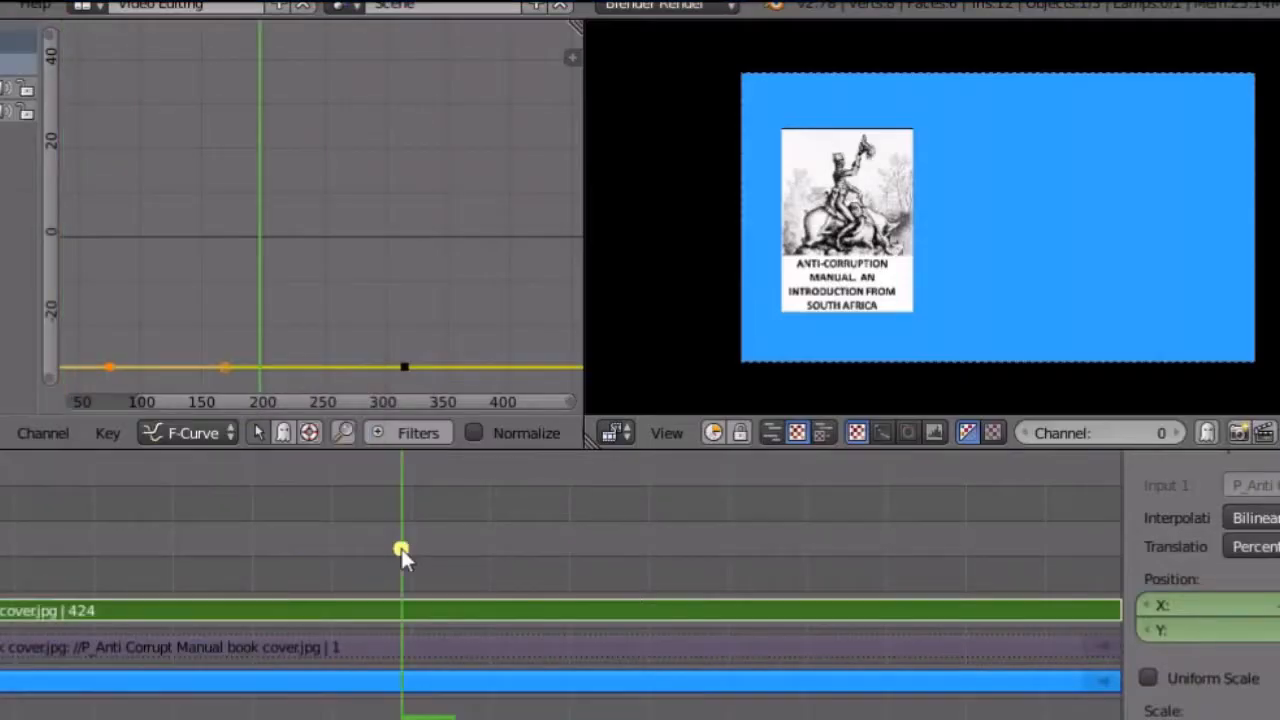
pyautogui.click(108, 368)
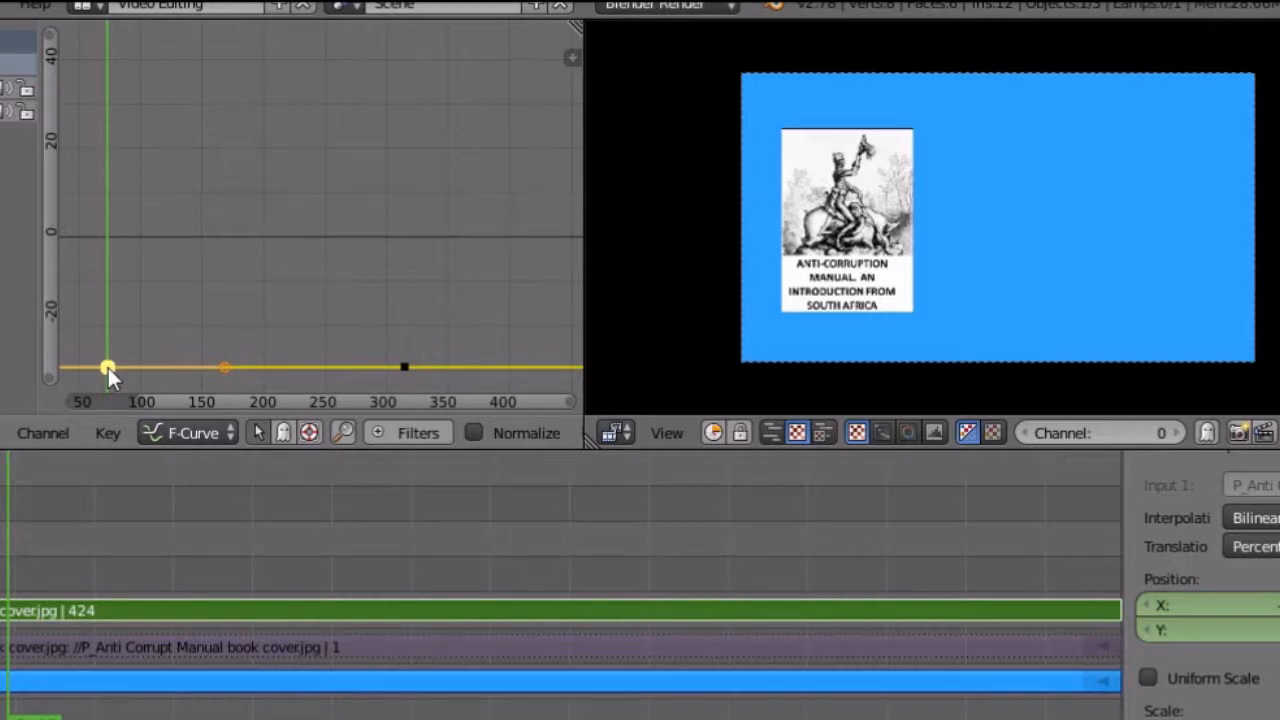
pyautogui.press('g')
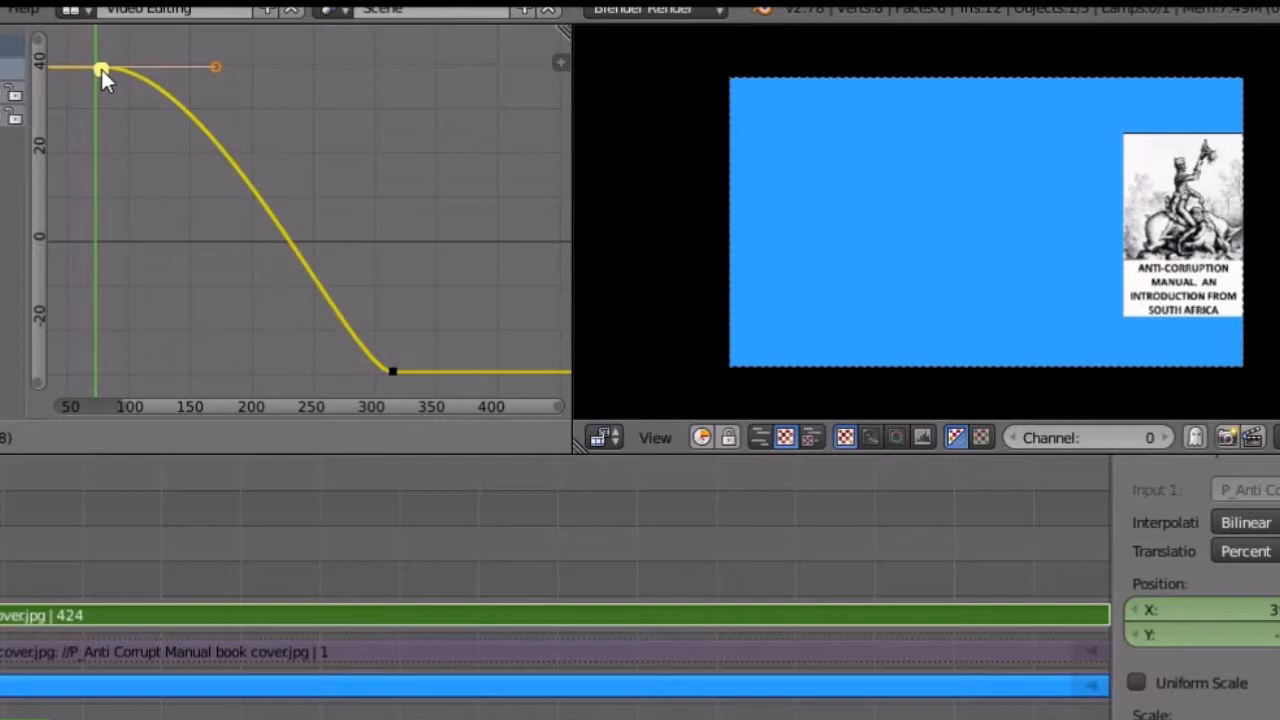
pyautogui.click(101, 69)
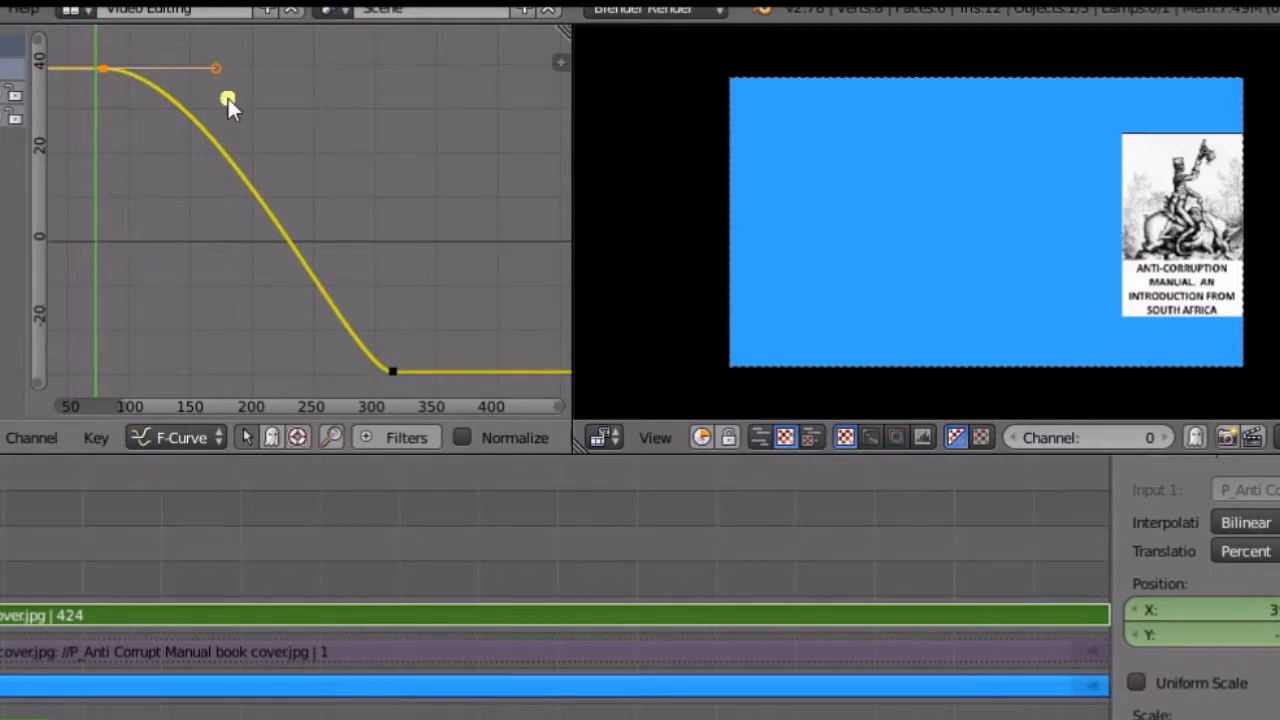
# - Shorten the first keyframe's right handle so that it ends at about frame 115
pyautogui.rightClick(220, 67)
pyautogui.press('g')
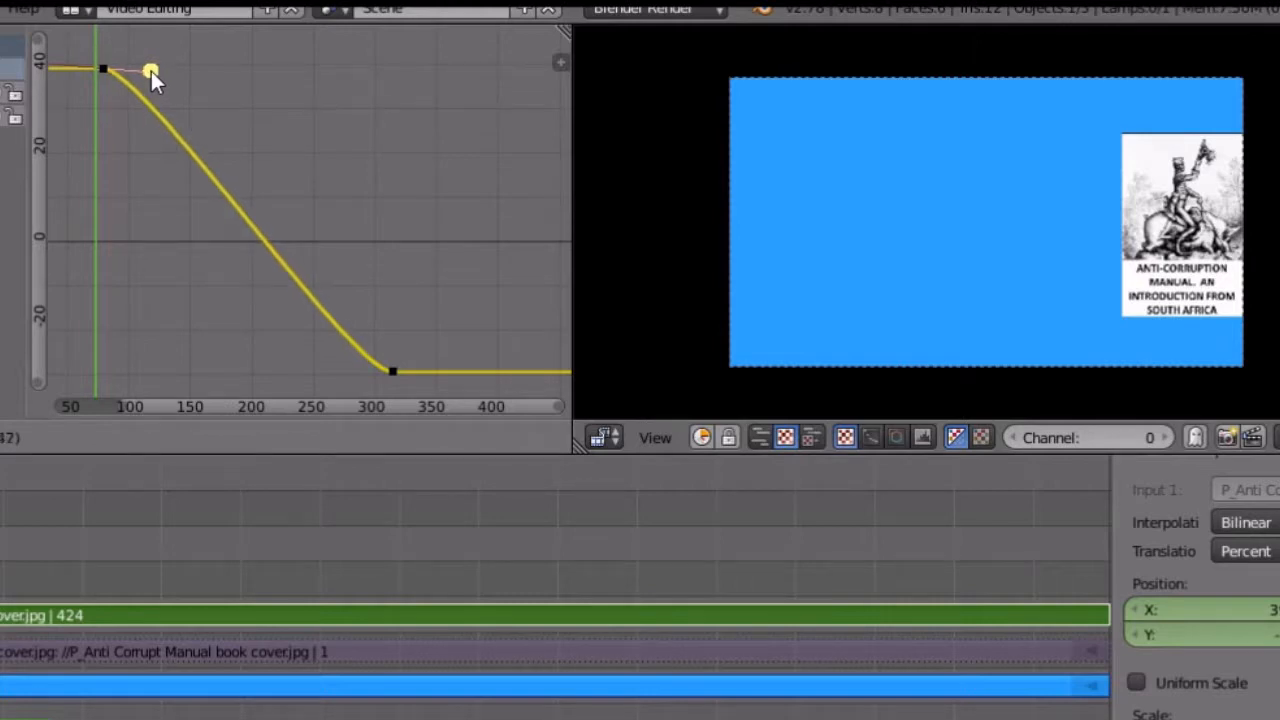
pyautogui.click(151, 71)
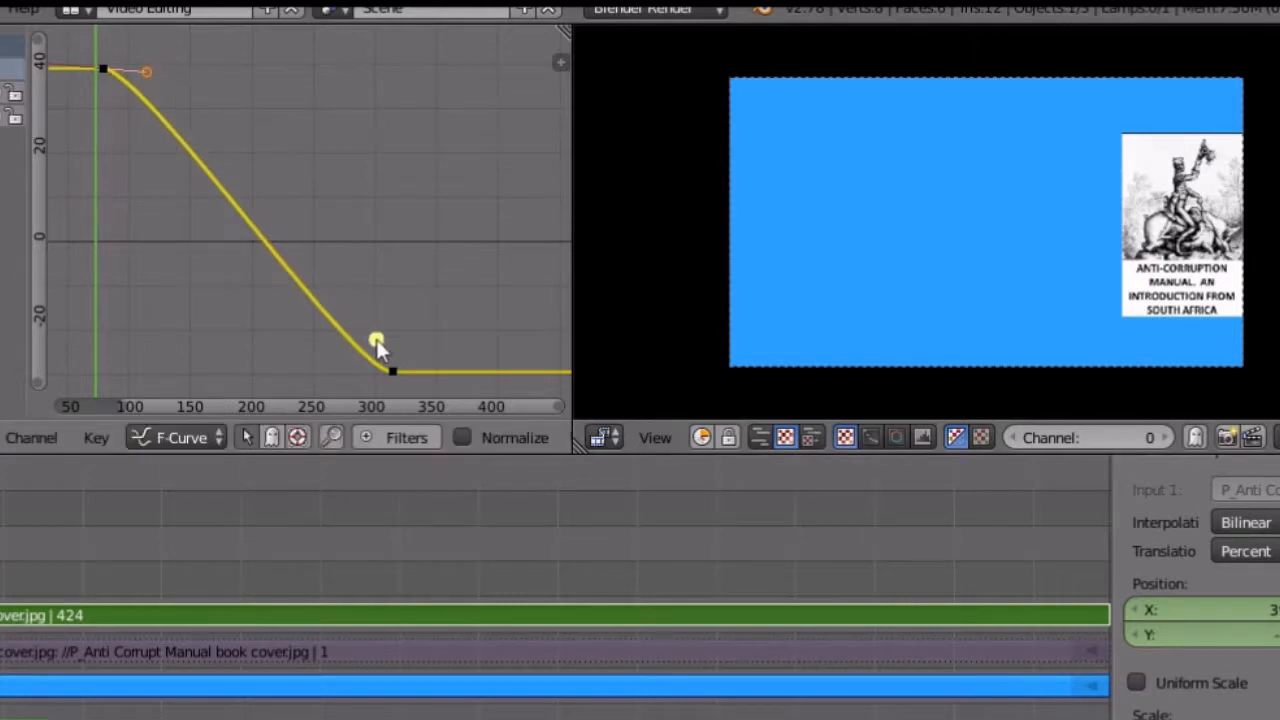
# - Lengthen the last keyframe's left handle past the first keyframe, making the curve drop steeply and level off gradually
pyautogui.rightClick(394, 371)
pyautogui.rightClick(352, 371)
pyautogui.press('g')
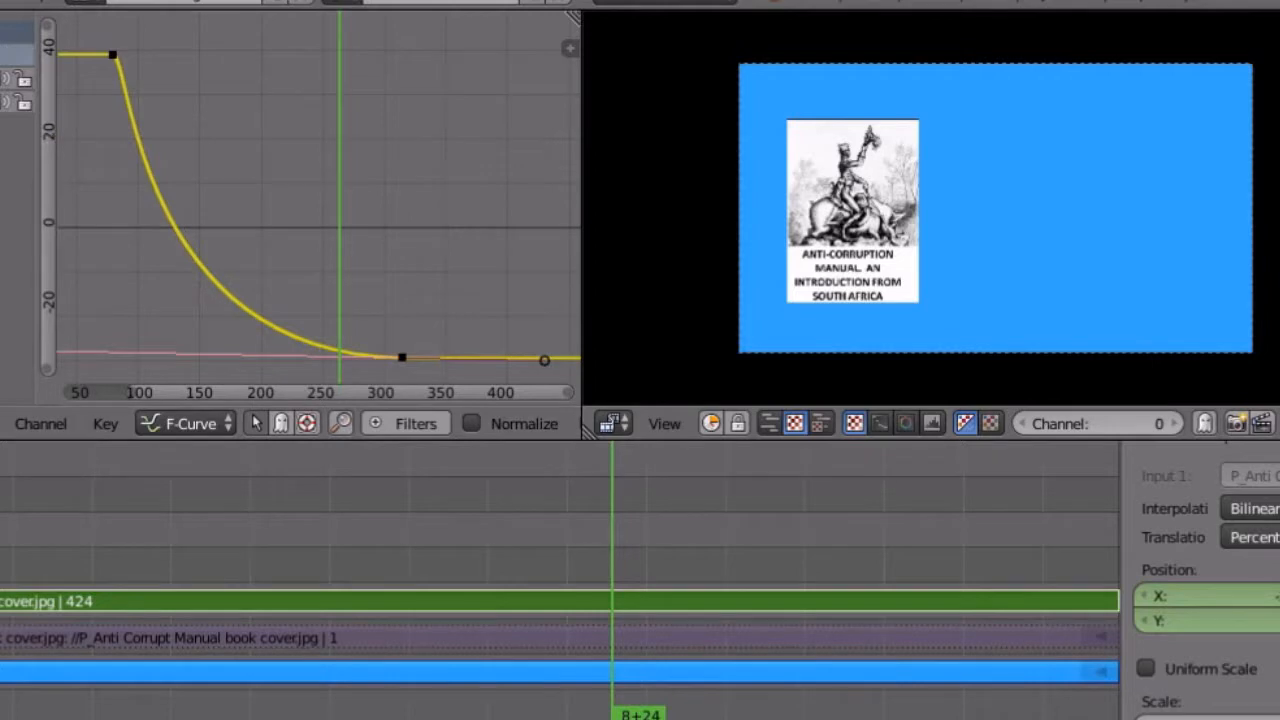
# - Return to the start frame and play the animation to check the fast start and slow finish
pyautogui.hotkey('shift', 'Left')
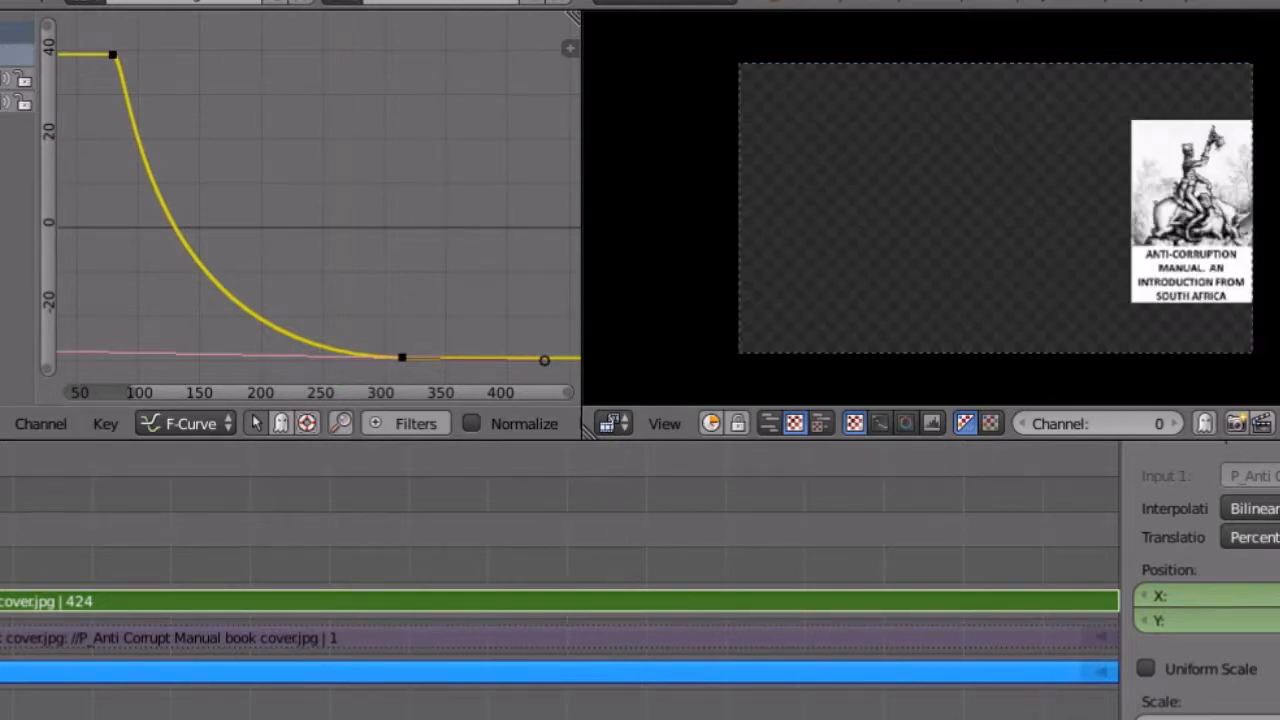
pyautogui.hotkey('alt', 'a')
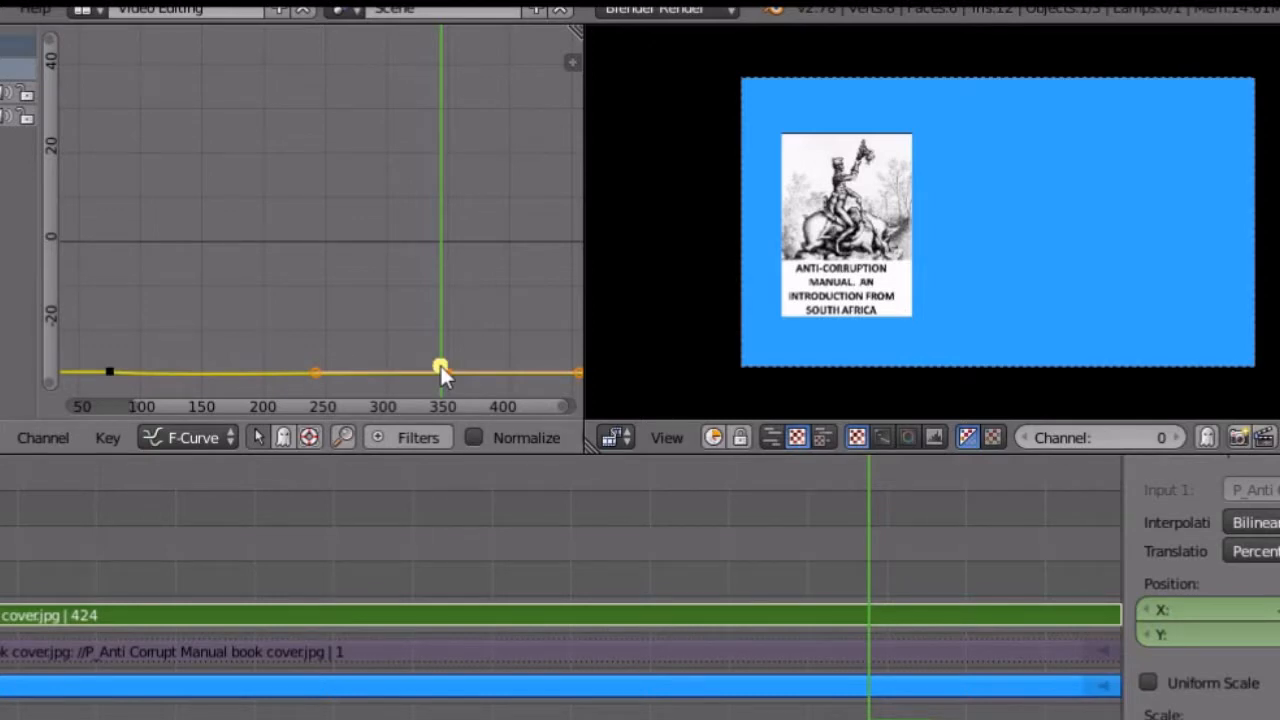
# - Raise the last keyframe to about 33 near frame 350 and lengthen its left handle past the first keyframe
pyautogui.press('g')
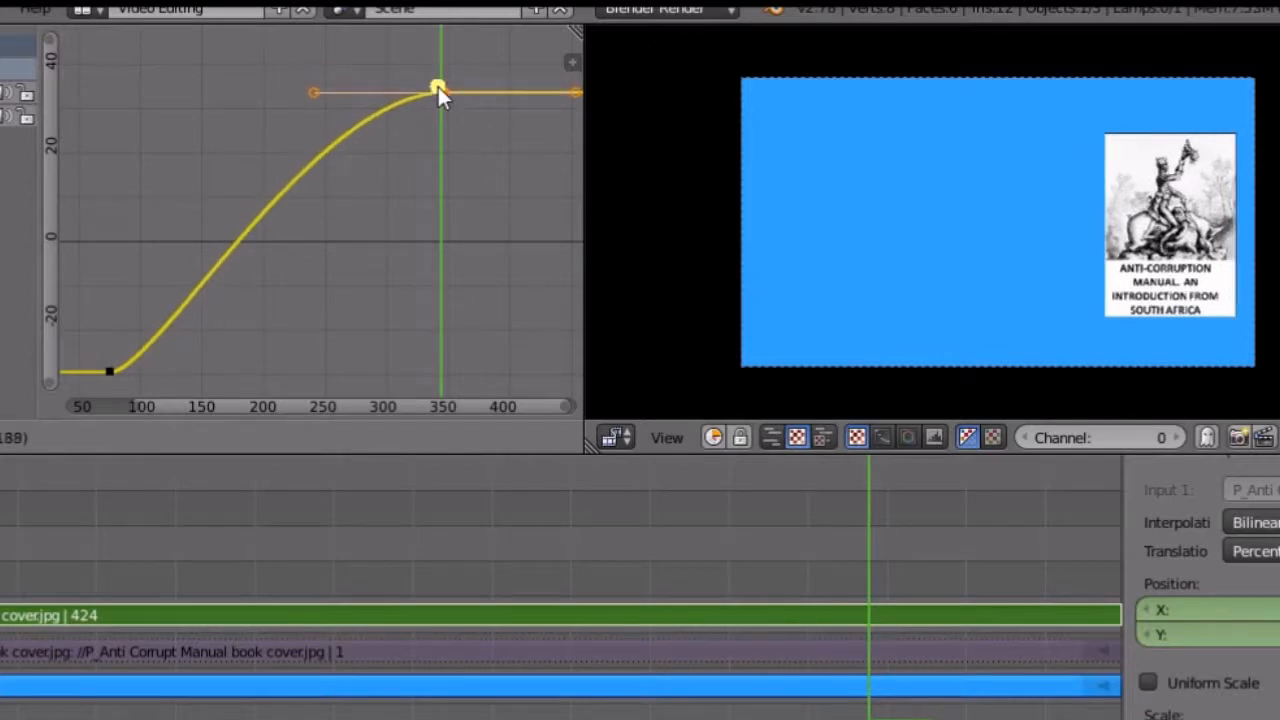
pyautogui.click(438, 86)
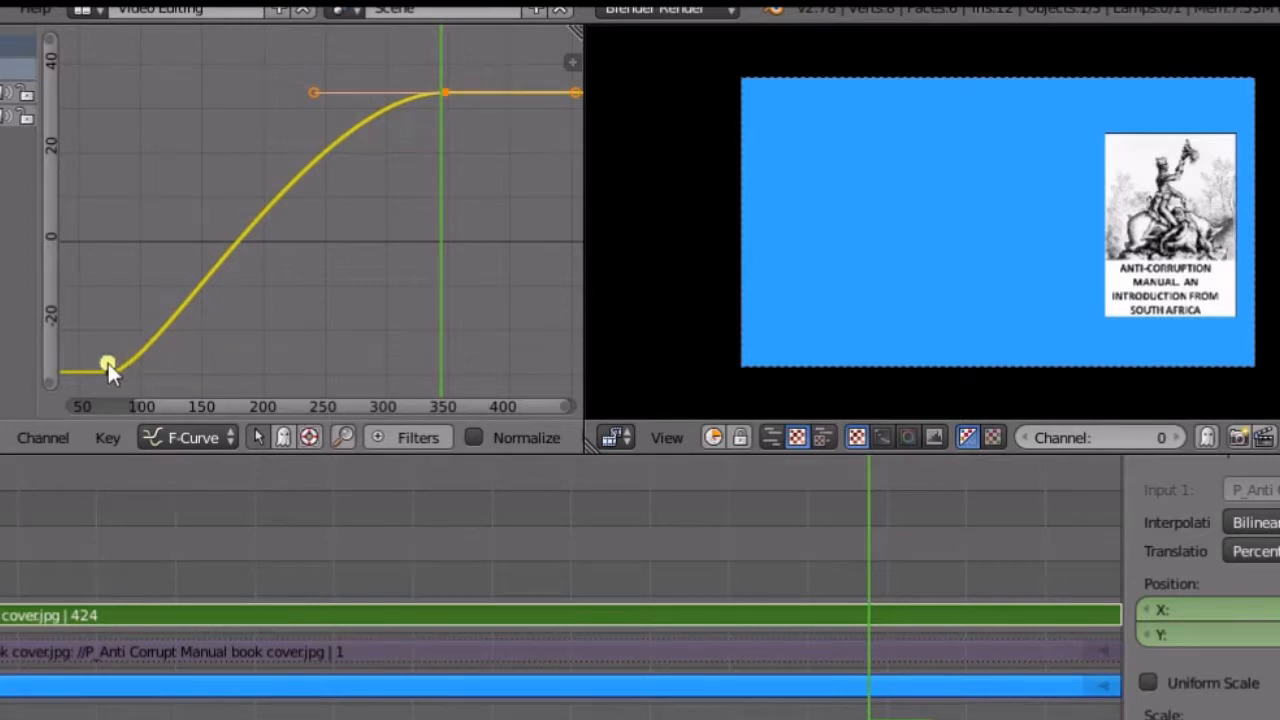
pyautogui.rightClick(314, 93)
pyautogui.press('g')
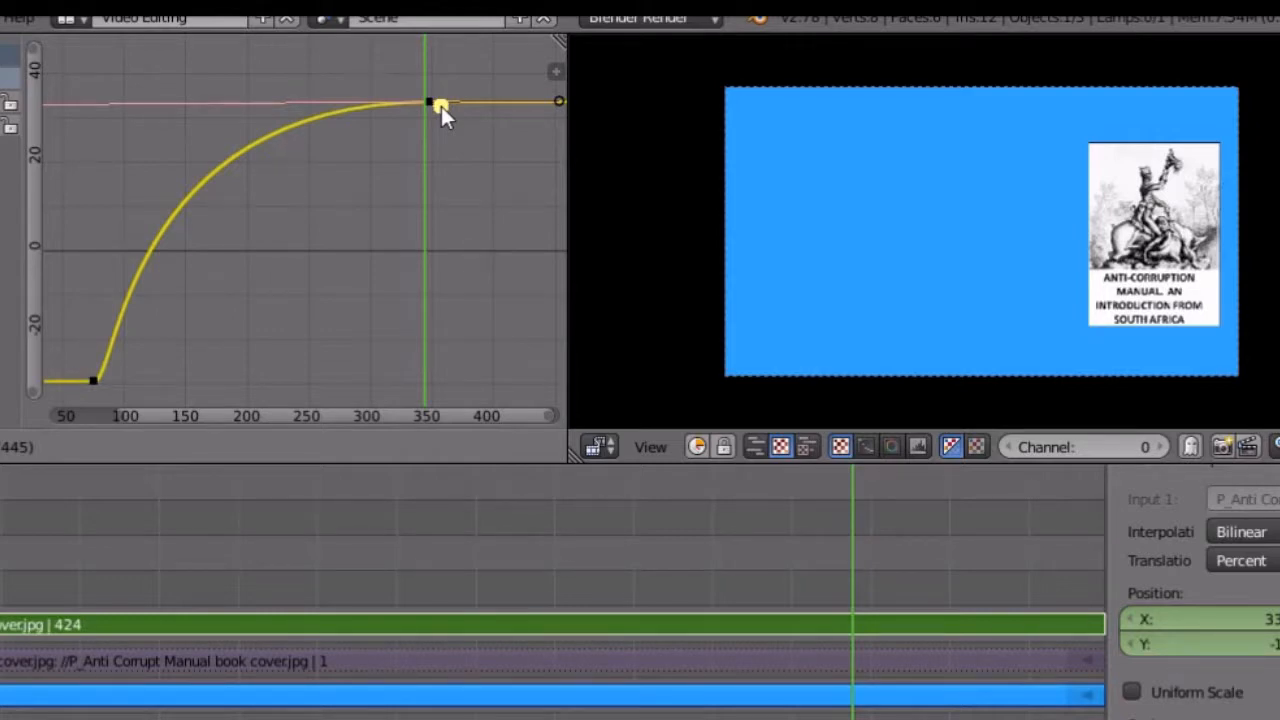
pyautogui.click(441, 106)
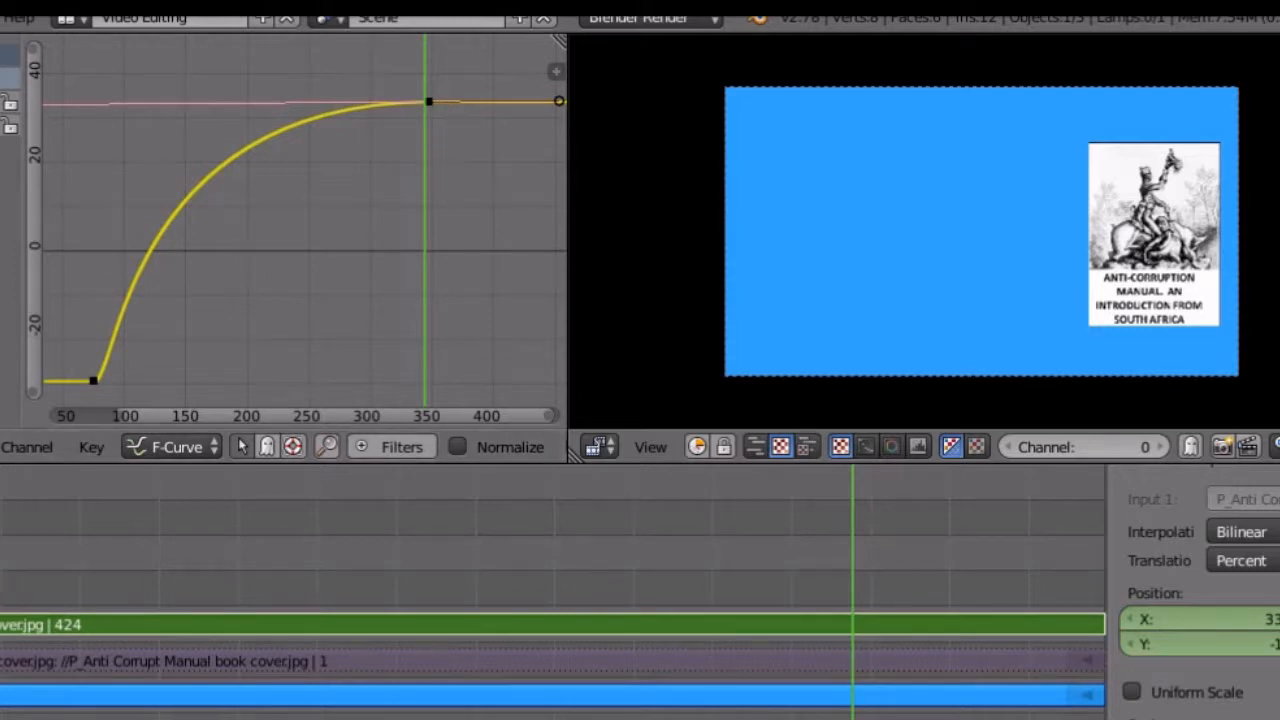
# - Return to the start frame and play the left-to-right animation to review its gradual slowdown
pyautogui.hotkey('shift', 'Left')
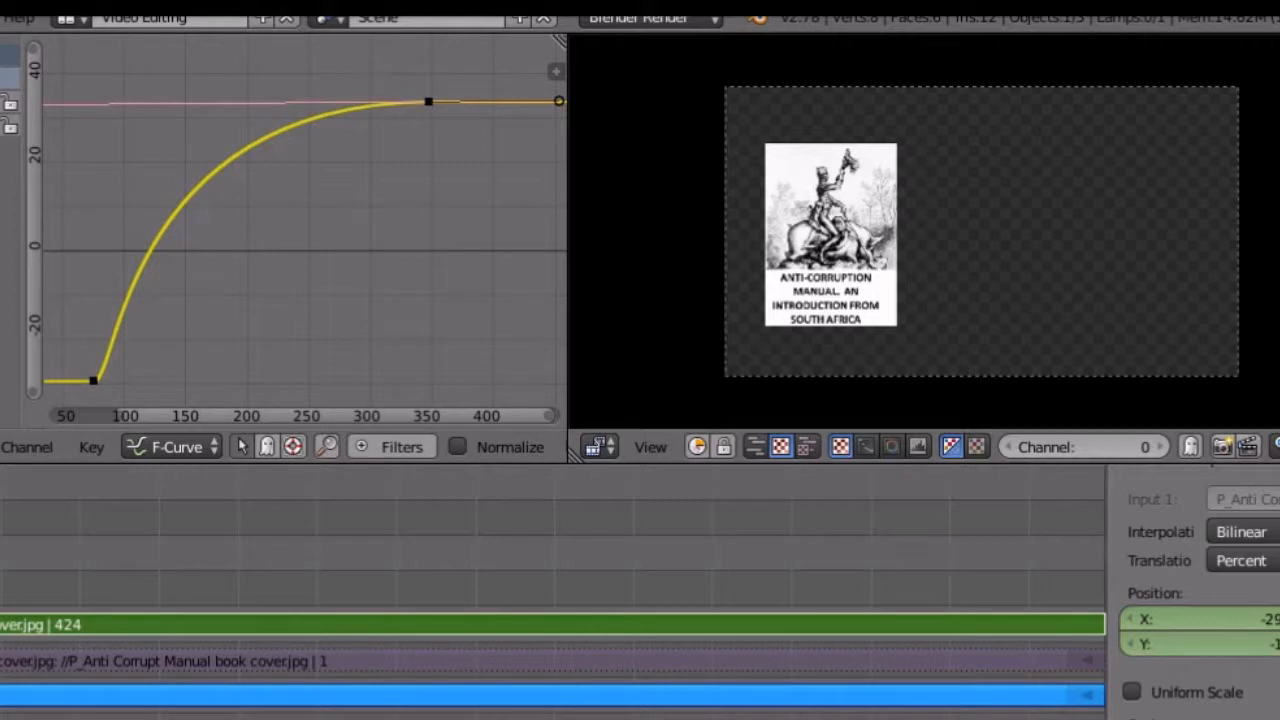
pyautogui.hotkey('alt', 'a')
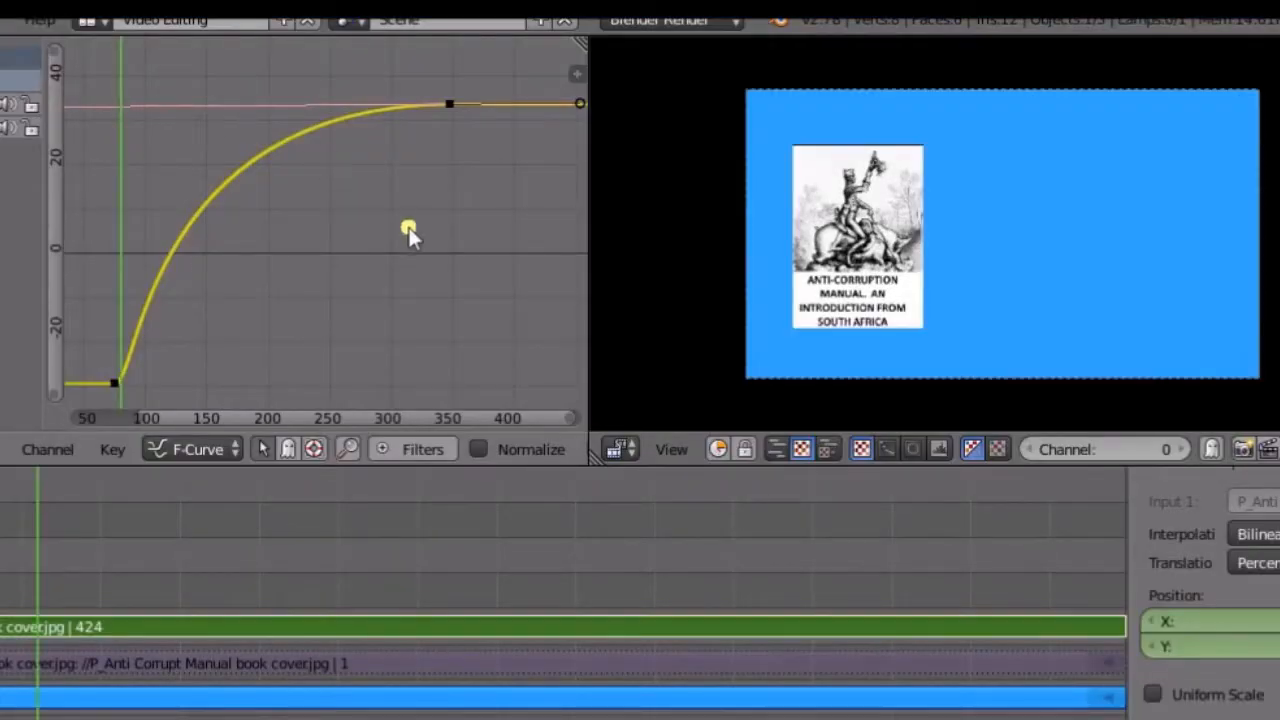
# - Delete the last keyframe of the X position curve, near frame 350
pyautogui.rightClick(452, 102)
pyautogui.press('x')
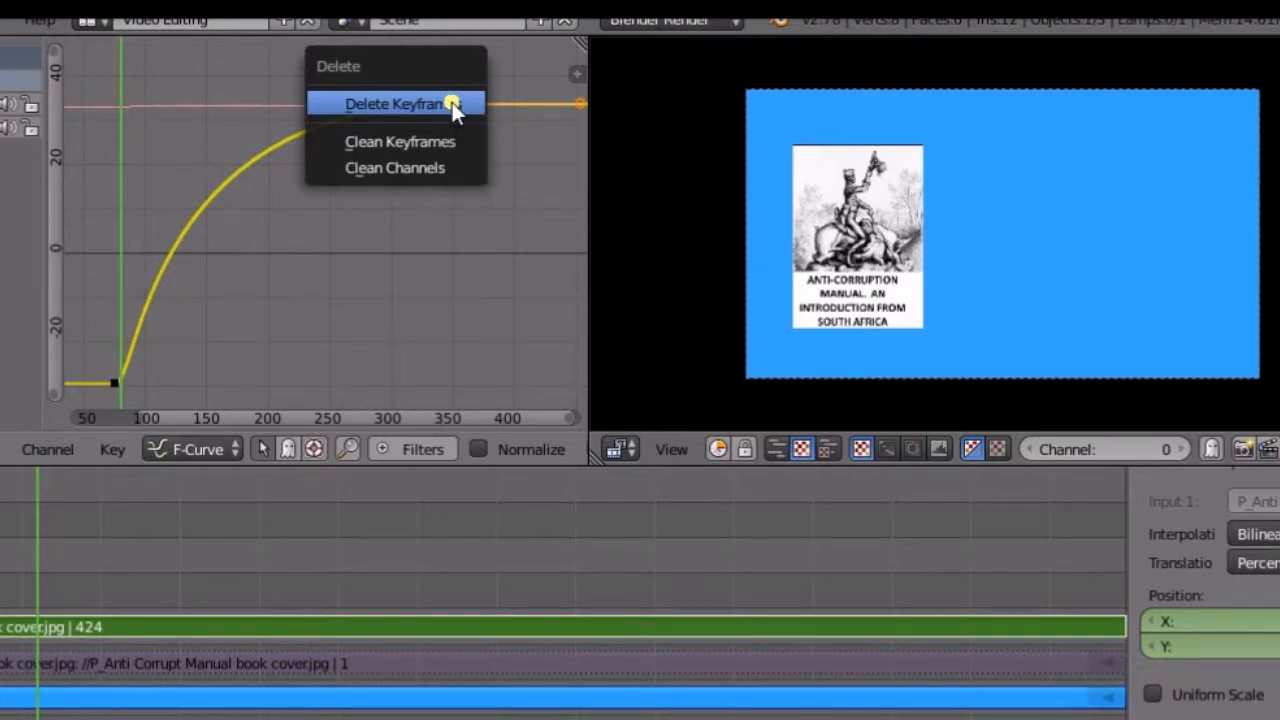
pyautogui.click(452, 102)
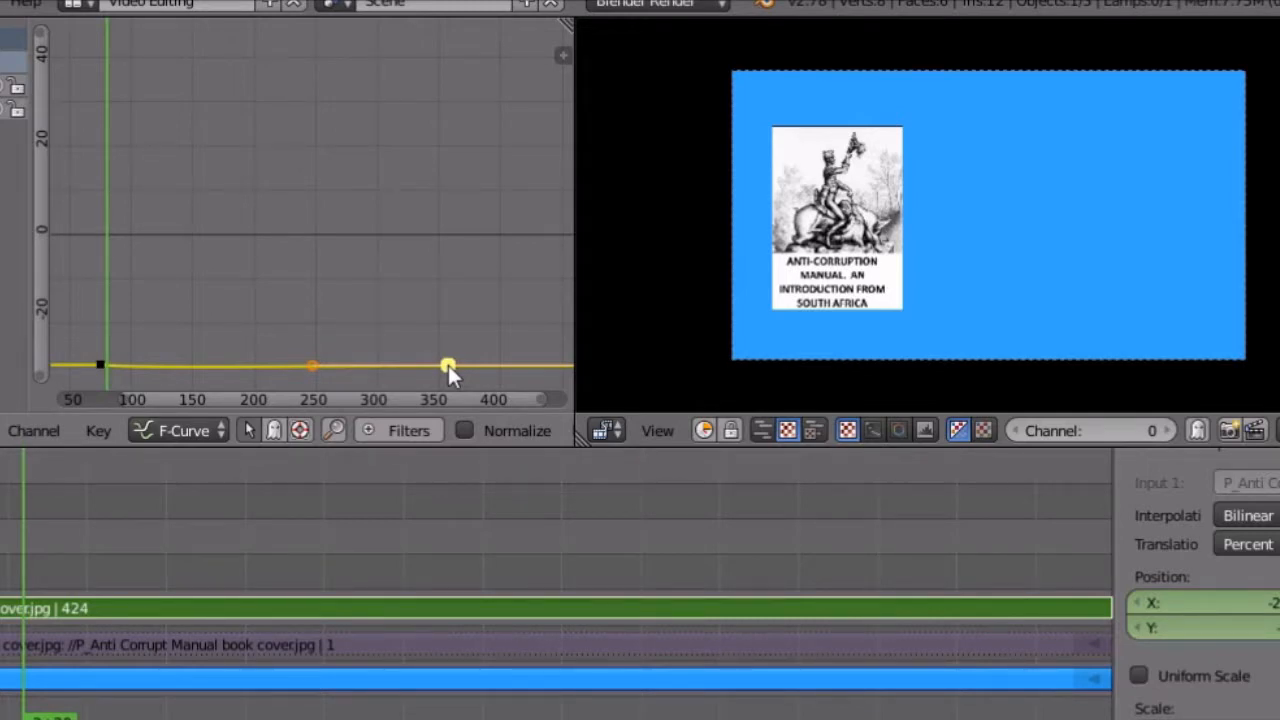
# - Raise the keyframe near frame 360 to about 31, placing it near frame 355, and move the current frame there
pyautogui.press('g')
pyautogui.moveTo(448, 358); pyautogui.dragTo(440, 95)
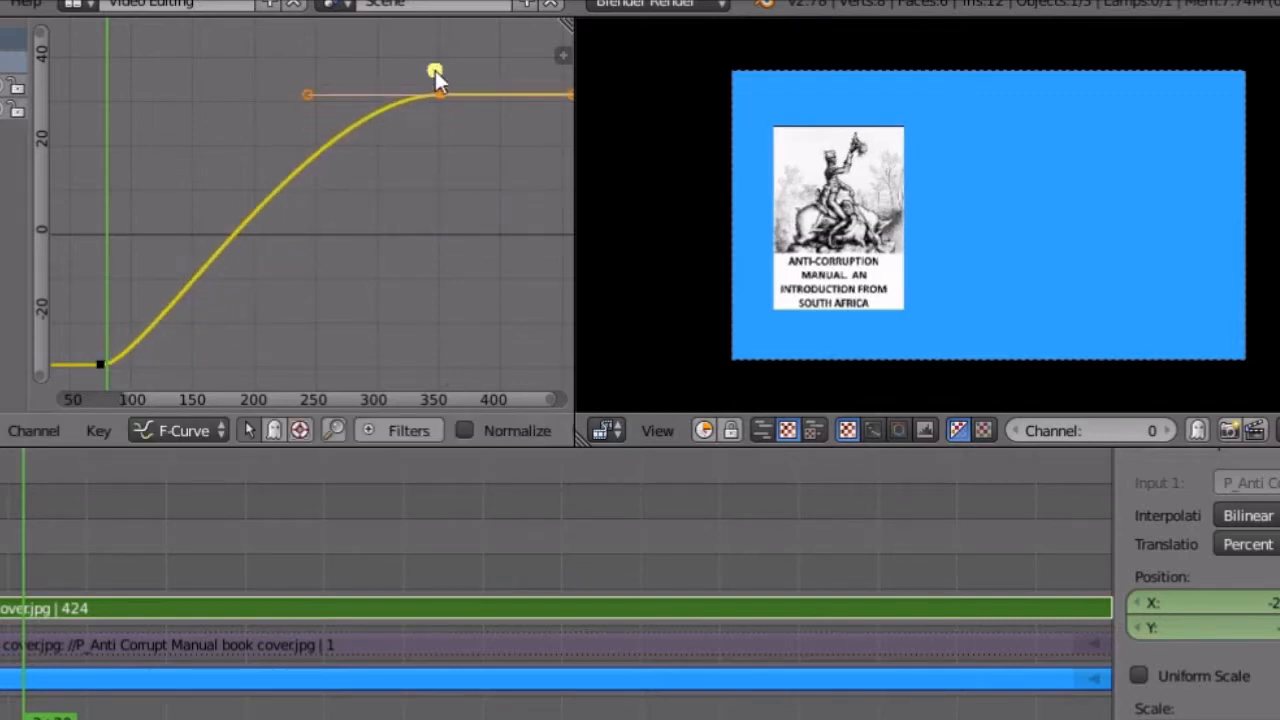
pyautogui.click(442, 70)
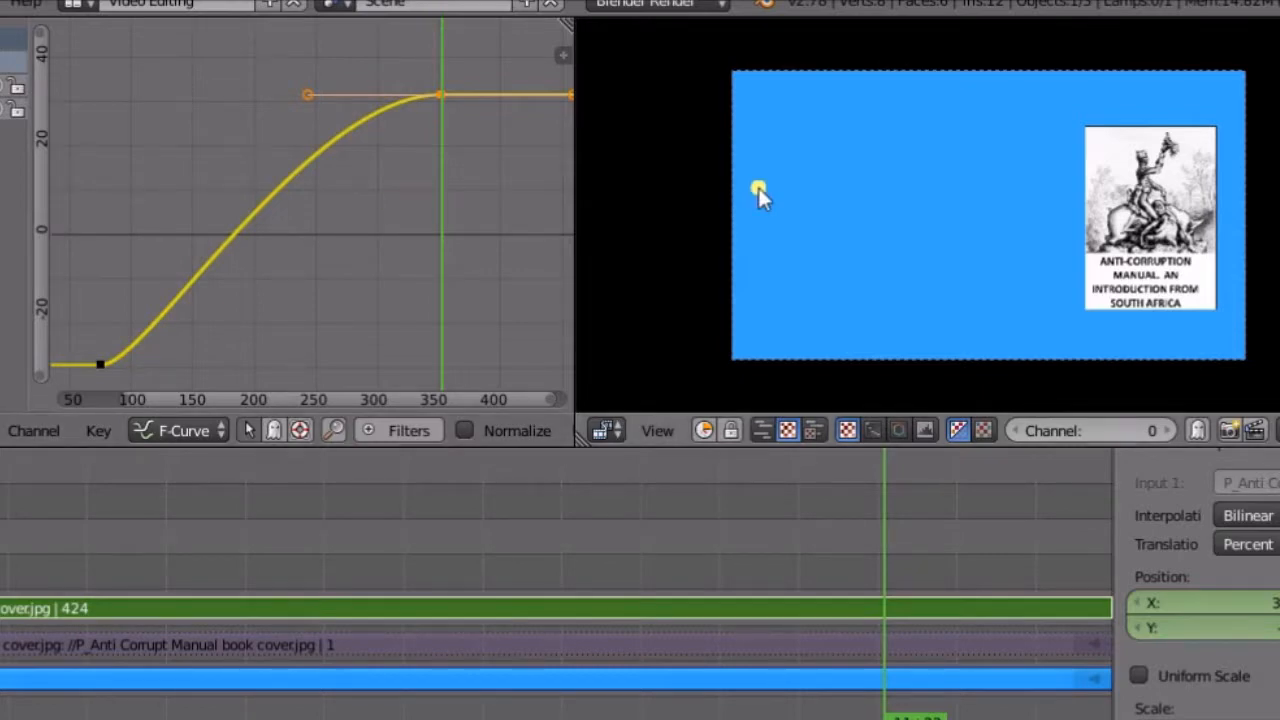
# - Shorten the last keyframe's left handle and the first keyframe's right handle almost to their keyframes, straightening the curve between them
pyautogui.rightClick(296, 95)
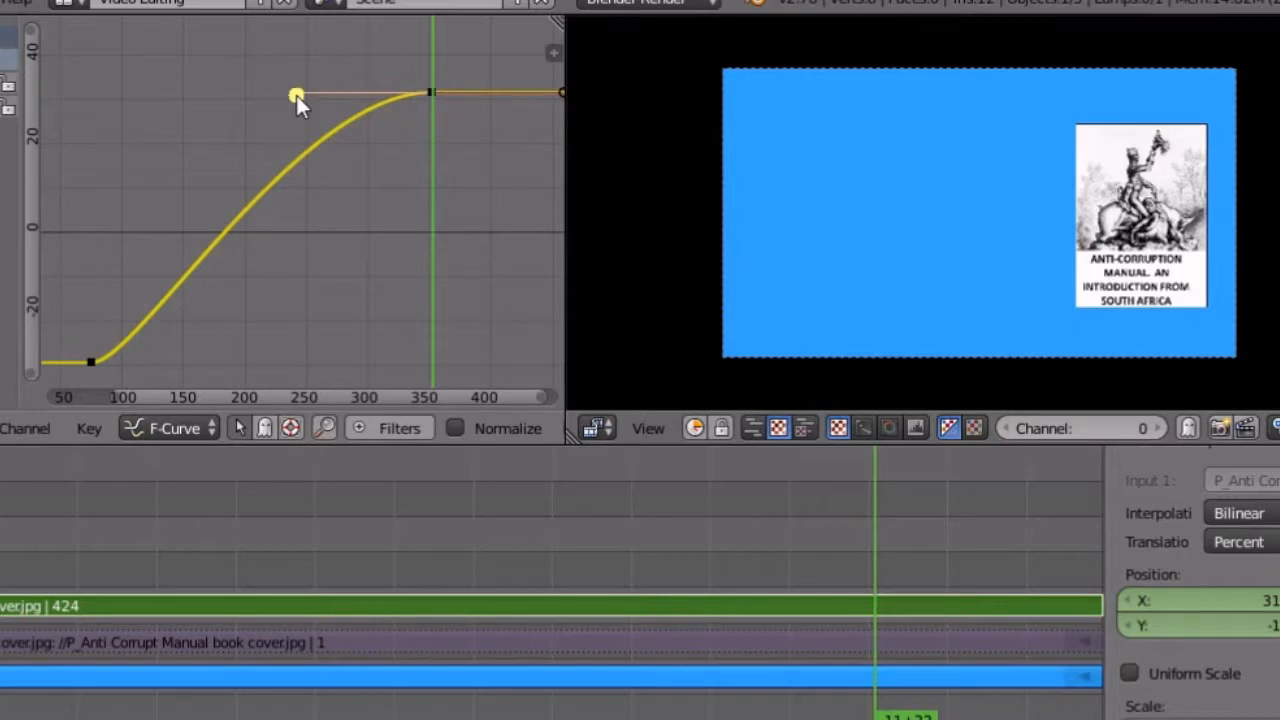
pyautogui.press('g')
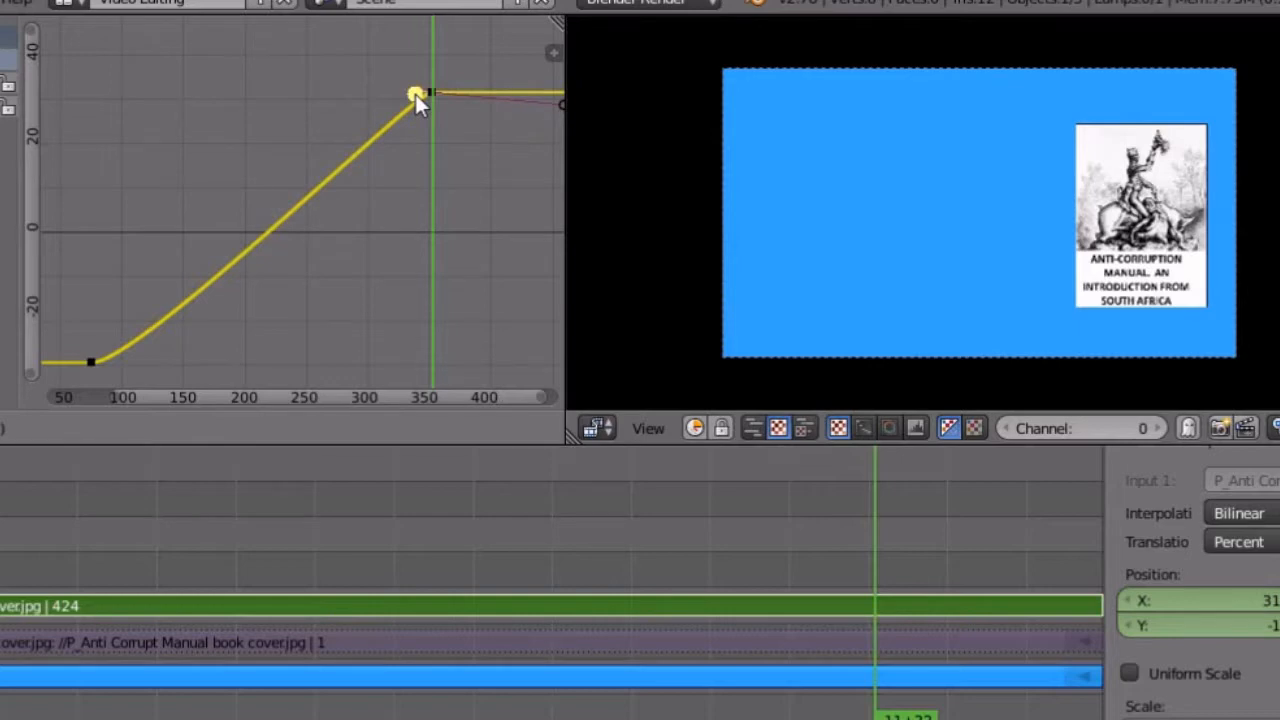
pyautogui.click(415, 94)
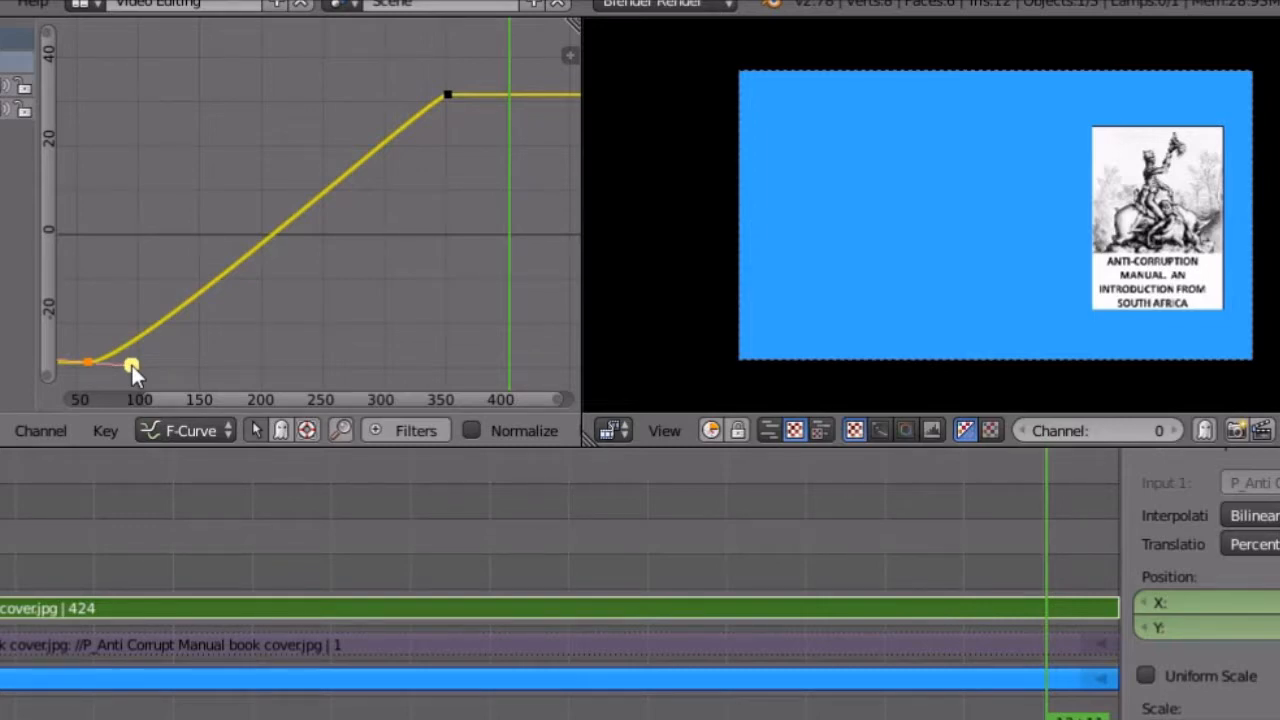
pyautogui.rightClick(132, 365)
pyautogui.press('g')
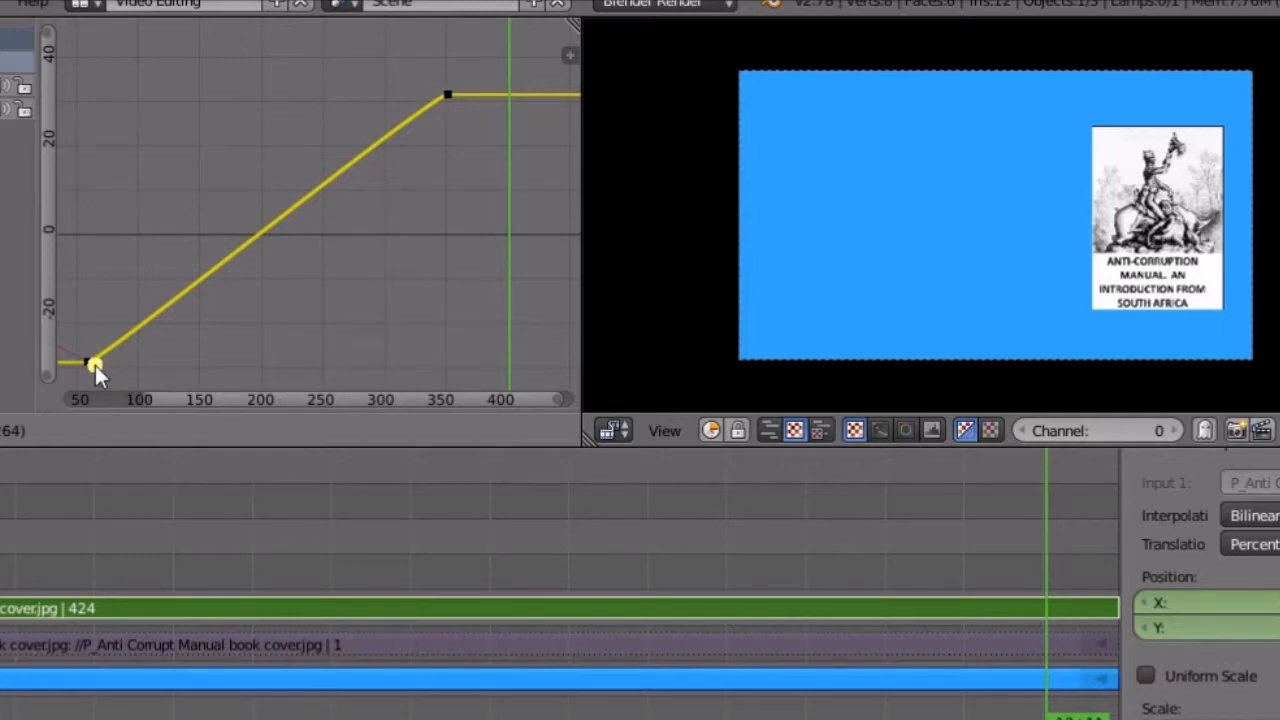
pyautogui.click(95, 365)
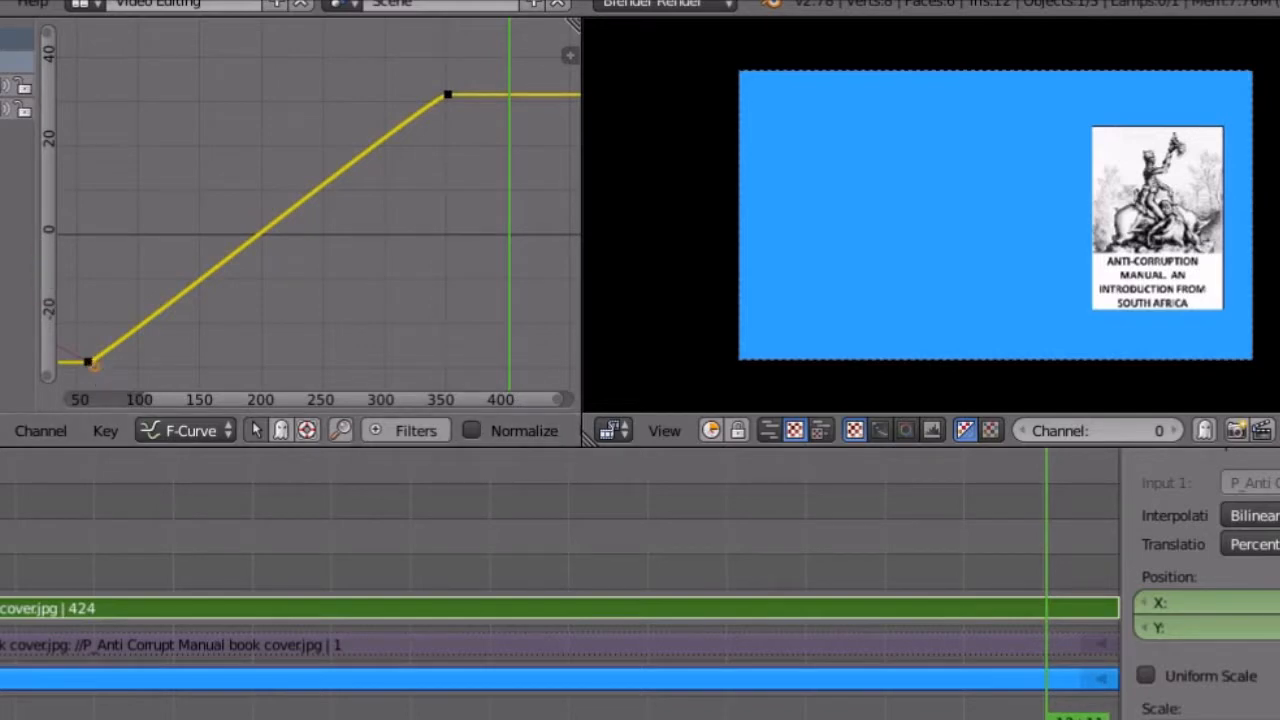
# - Return to the start frame and play the animation to check the straight curve's steady left-to-right motion
pyautogui.hotkey('shift', 'Left')
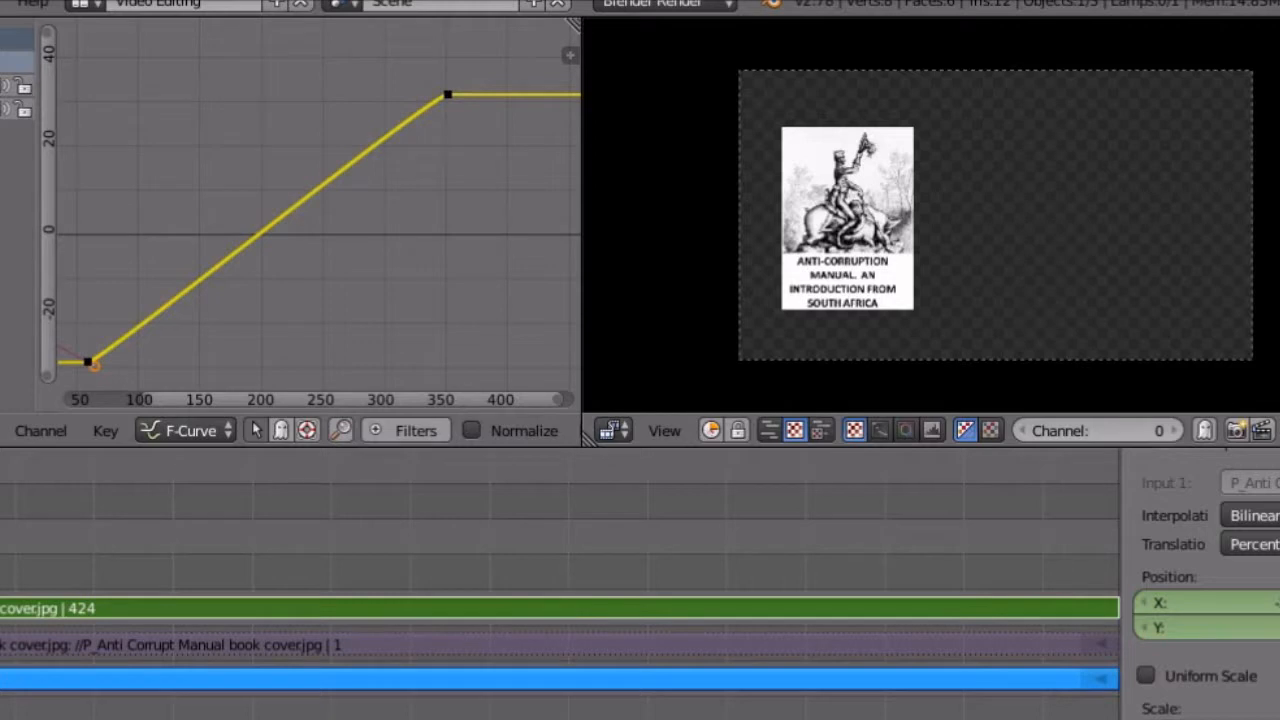
pyautogui.hotkey('alt', 'a')
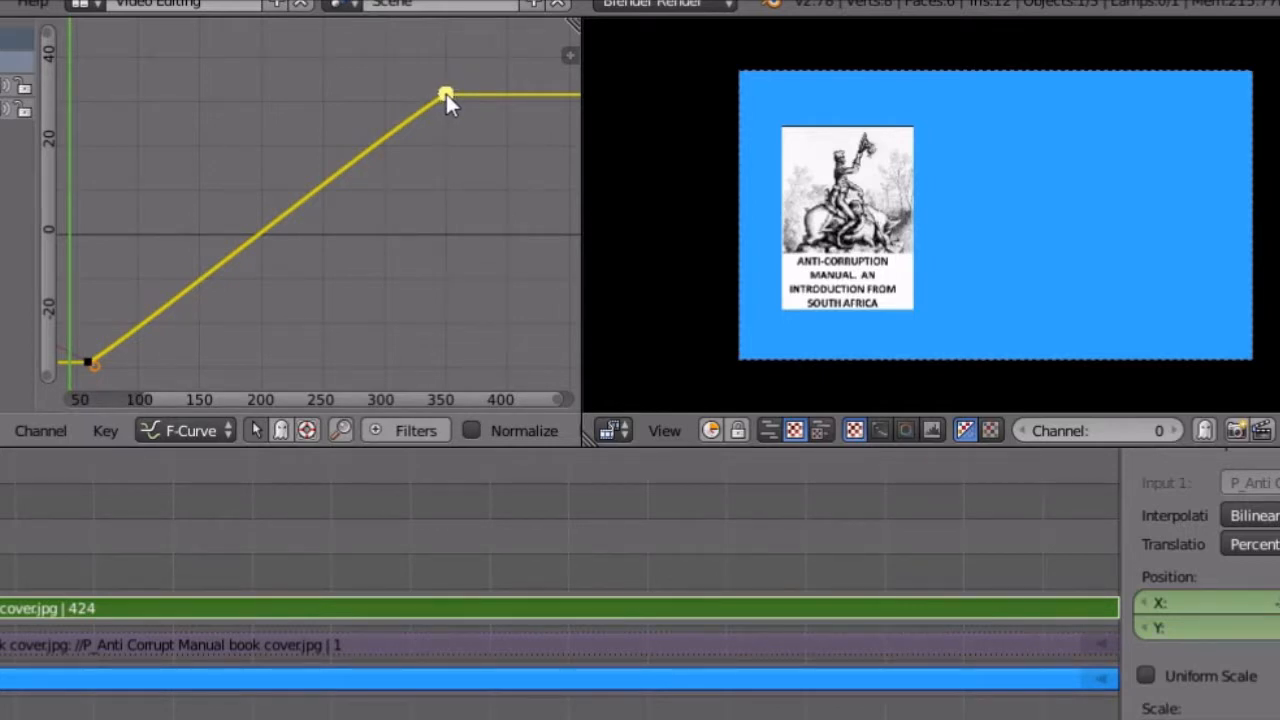
# - Reverse the curve by lowering the last keyframe to about -29 near frame 350 and raising the first to about 34 near frame 60
pyautogui.rightClick(446, 94)
pyautogui.press('g')
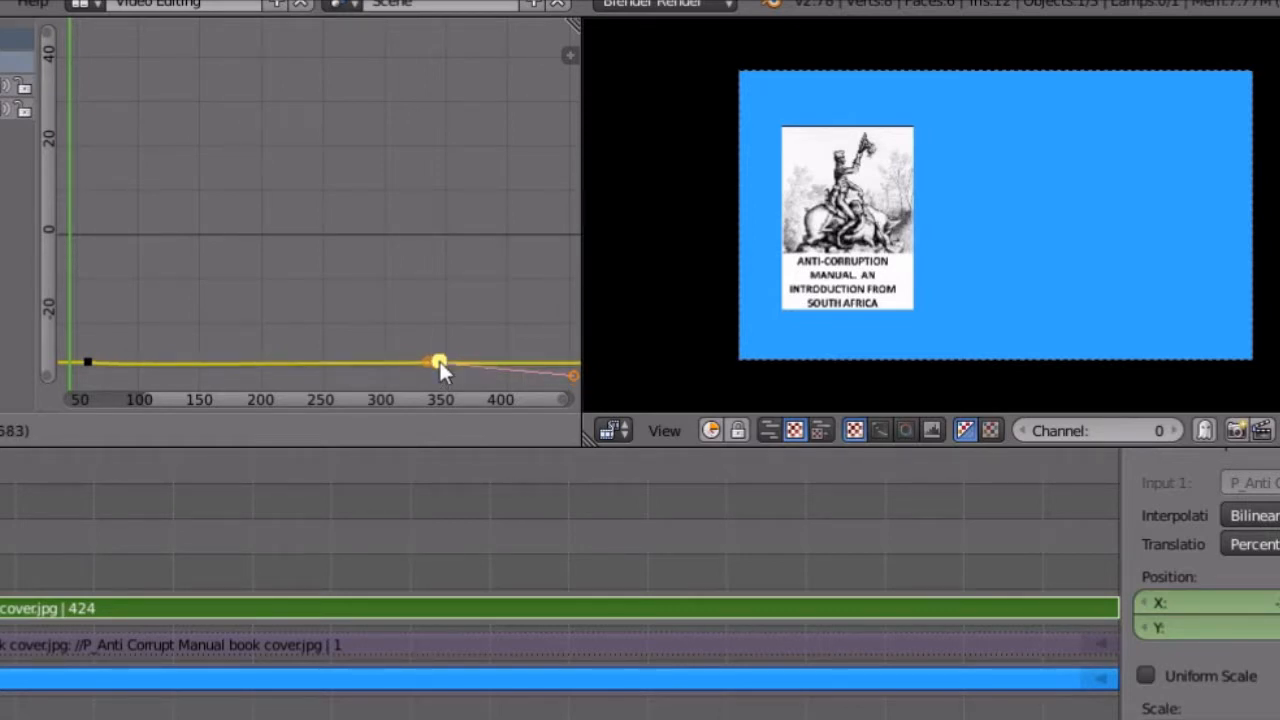
pyautogui.click(439, 361)
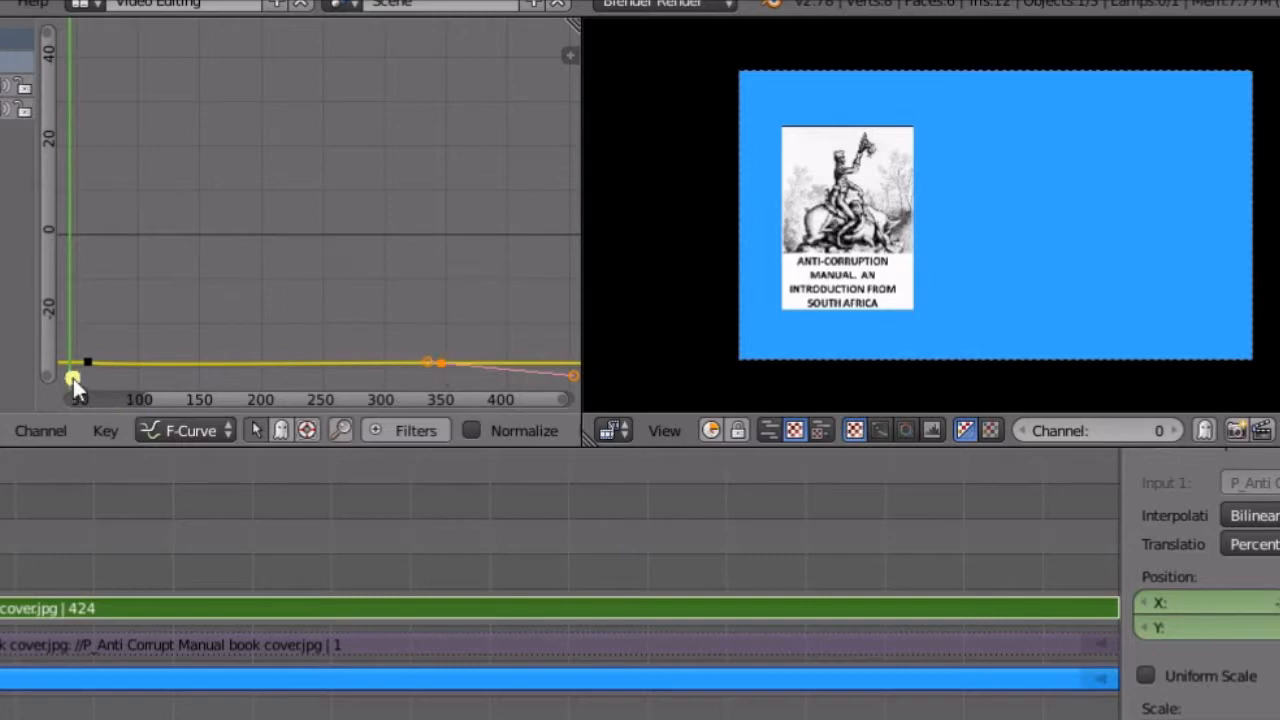
pyautogui.press('a')
pyautogui.press('g')
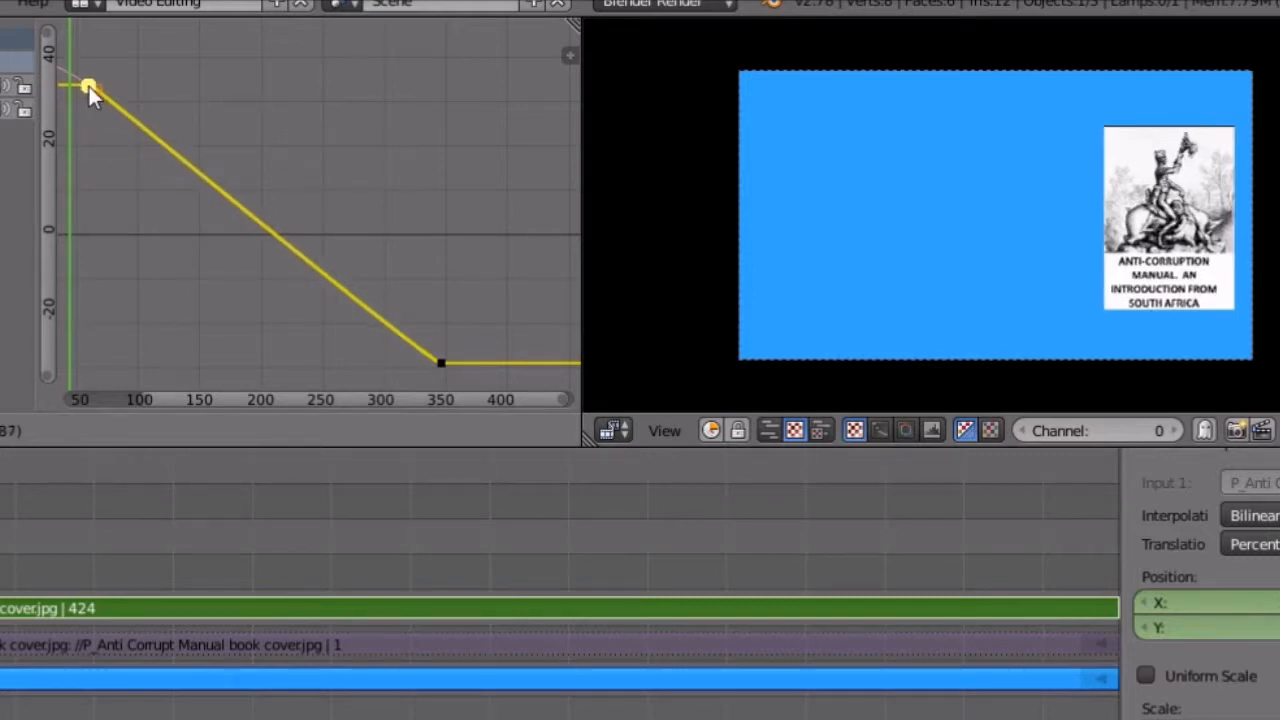
pyautogui.click(89, 86)
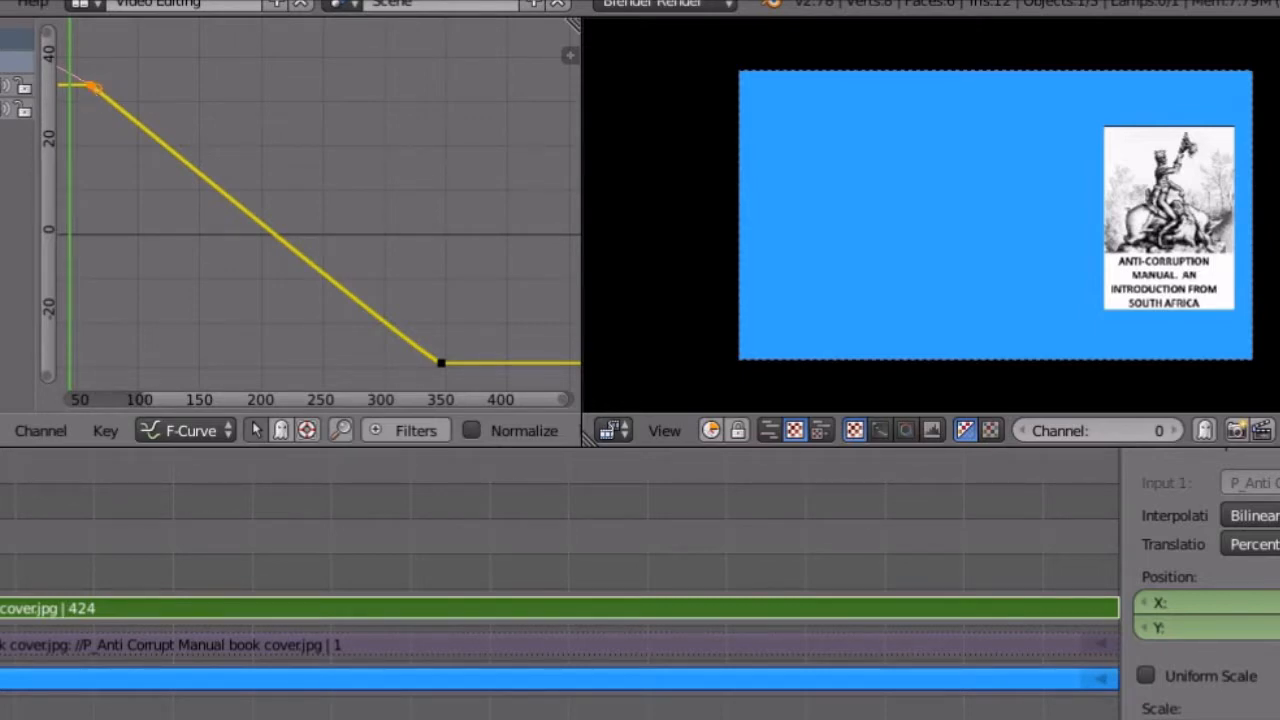
# - Return to the start frame and play the animation to check the steady right-to-left motion
pyautogui.hotkey('shift', 'Left')
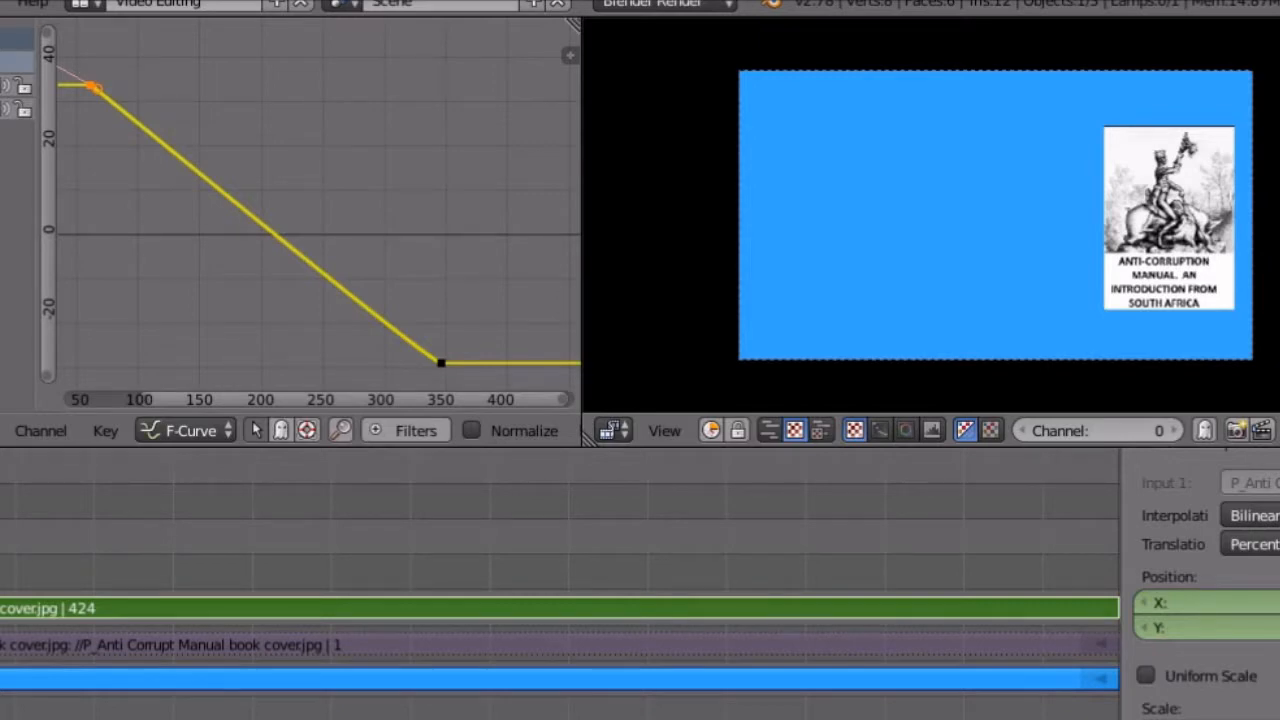
pyautogui.hotkey('alt', 'a')
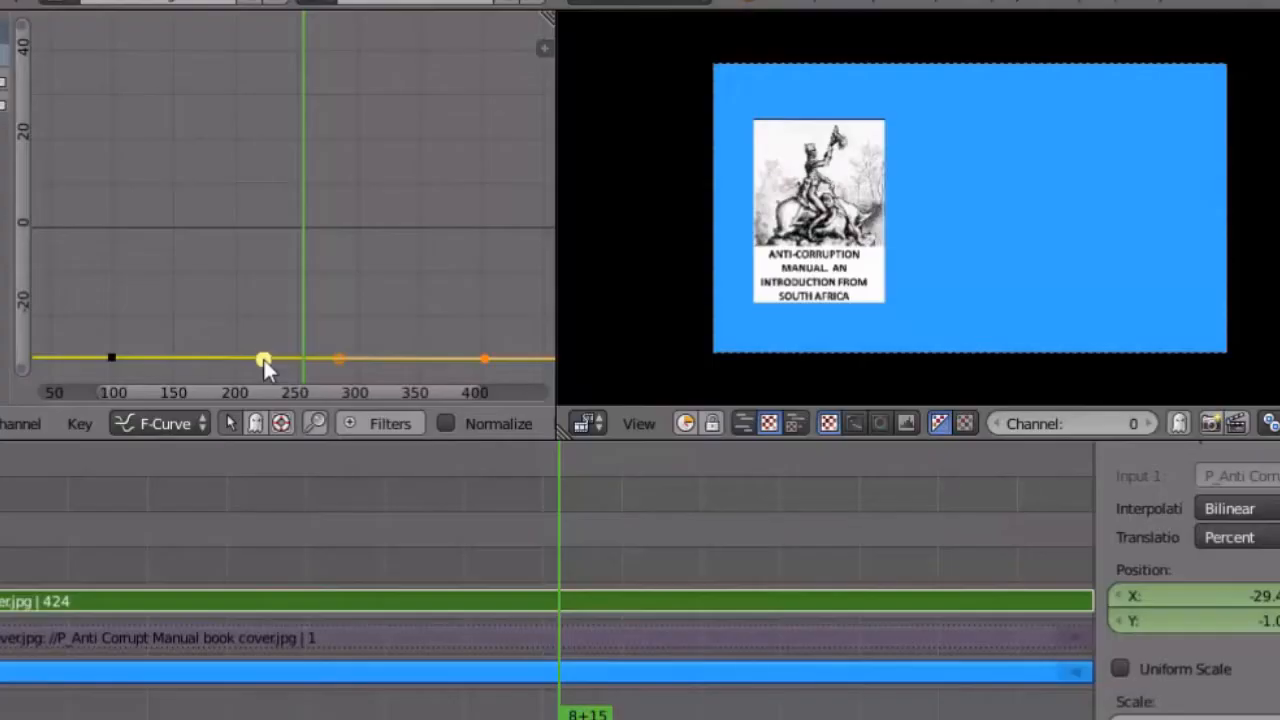
# - Add a keyframe near frame 225 between the two existing ones and raise it to about 37 near frame 230
pyautogui.click(264, 357)
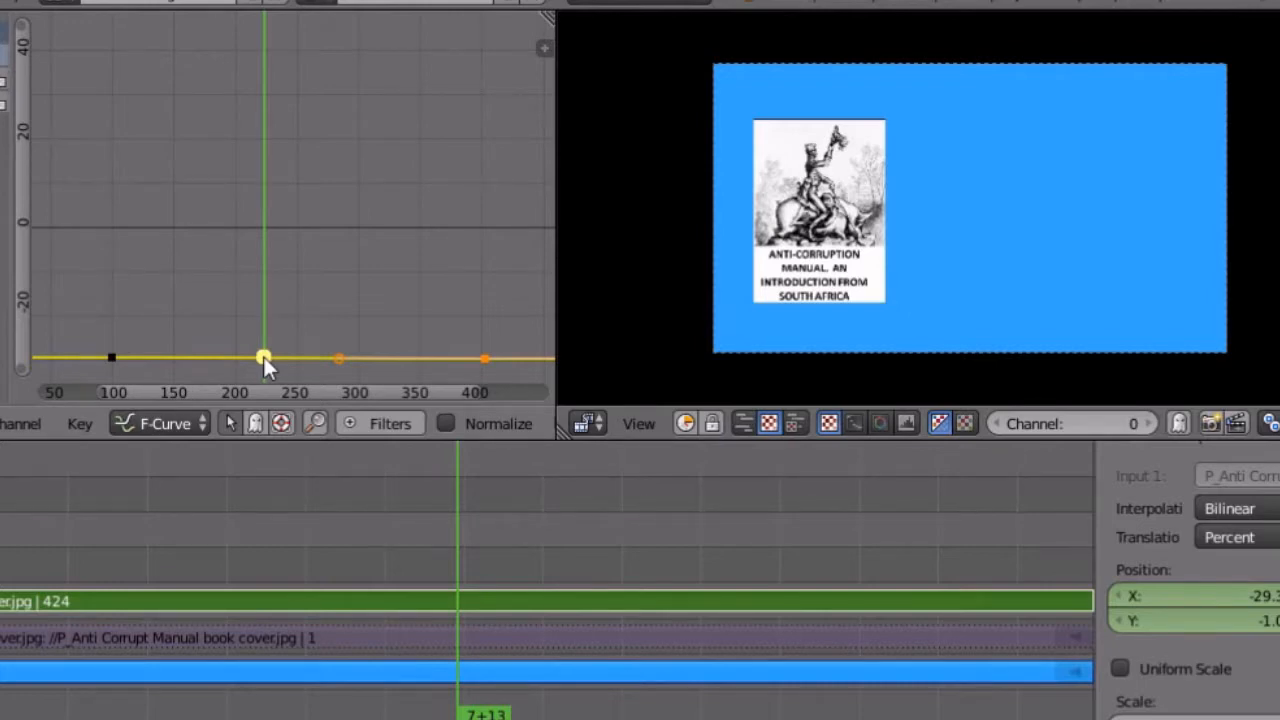
pyautogui.click(264, 357)
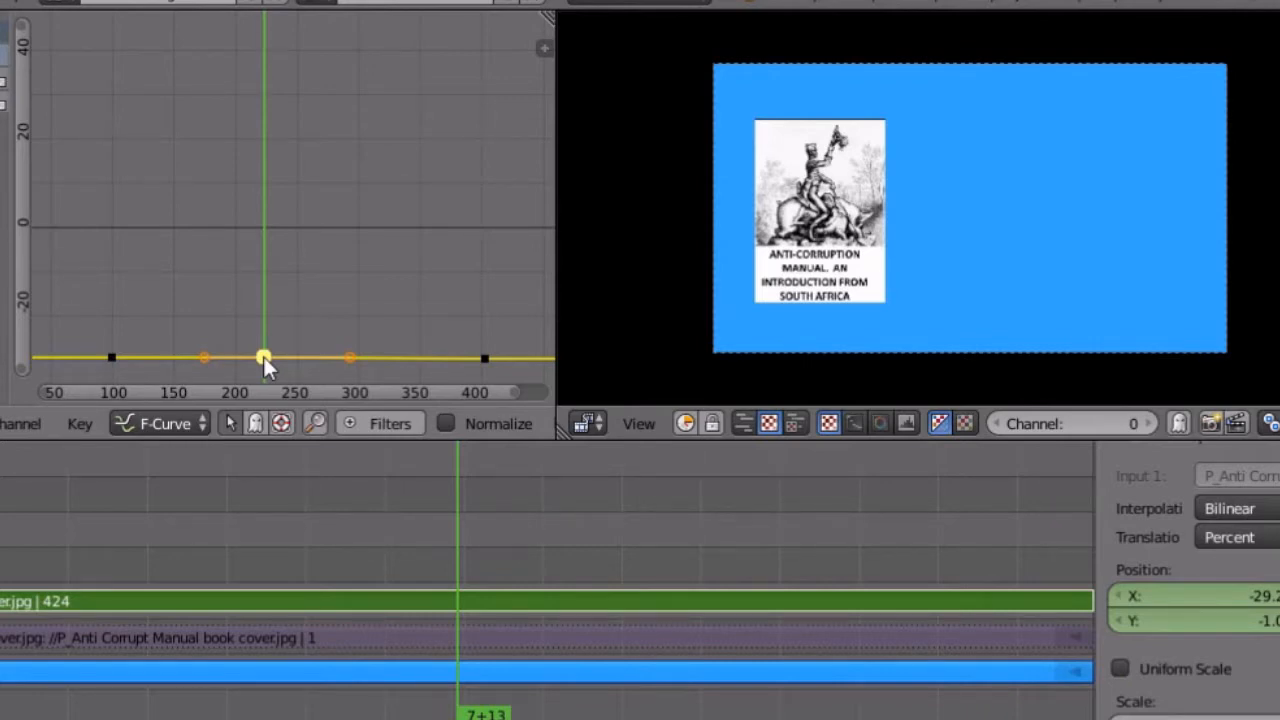
pyautogui.press('g')
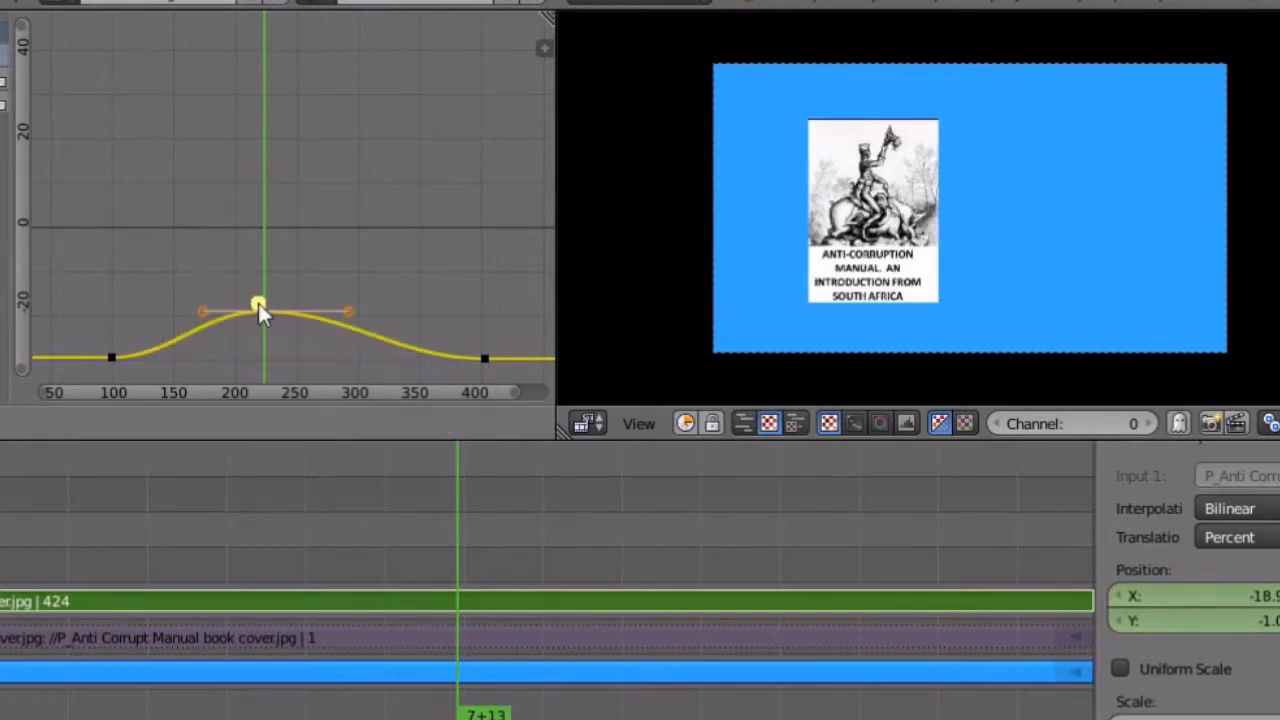
pyautogui.click(258, 287)
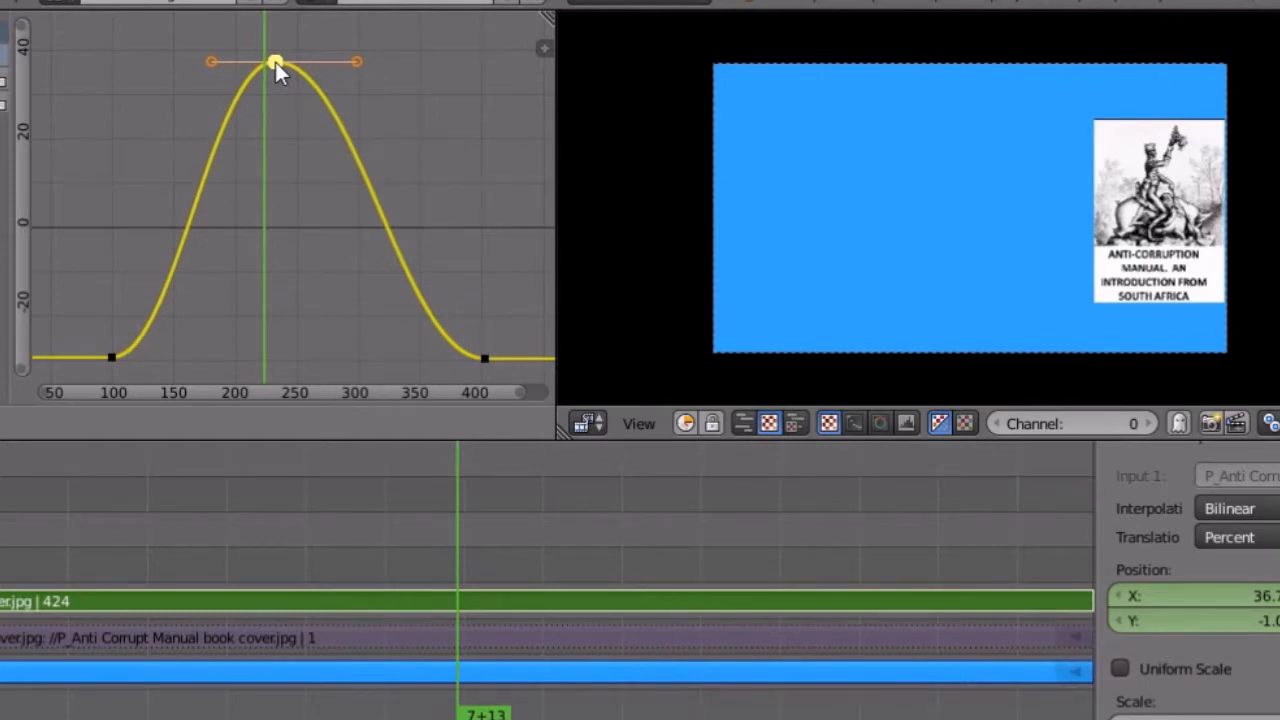
pyautogui.click(275, 62)
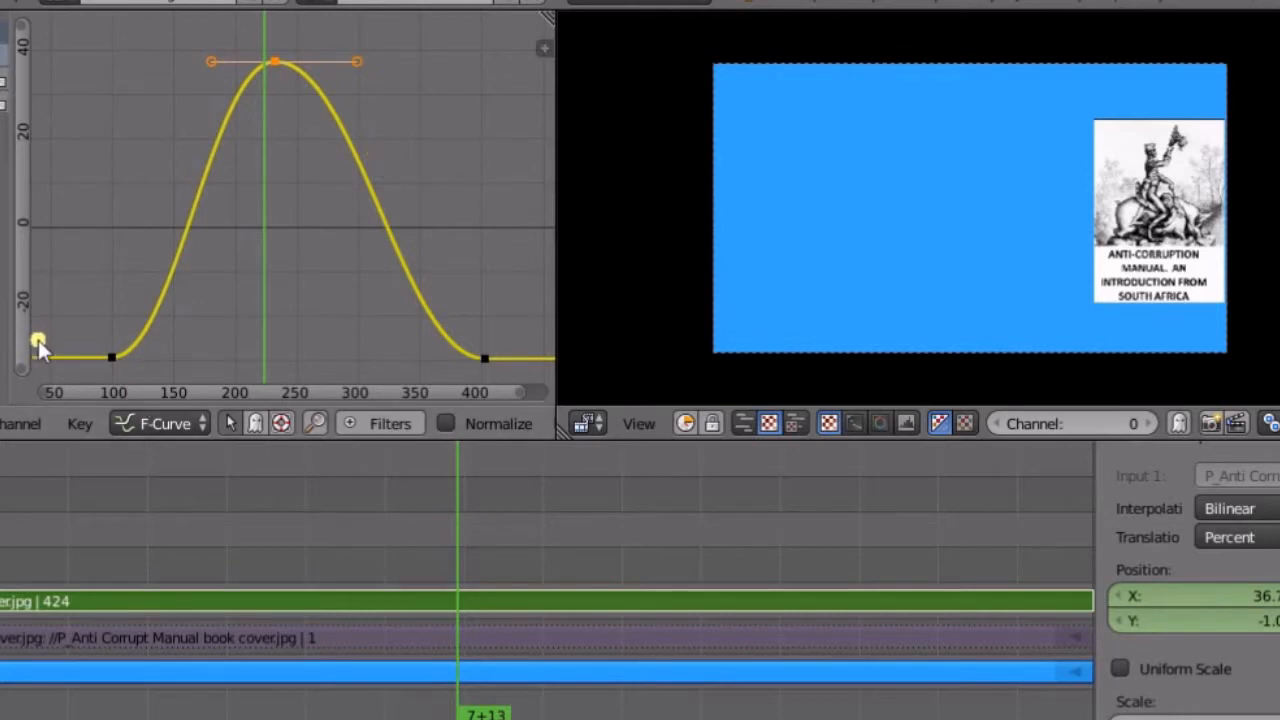
# - Set the current frame before frame 50 and play the animation to check the left-to-right-and-back motion
pyautogui.click(36, 347)
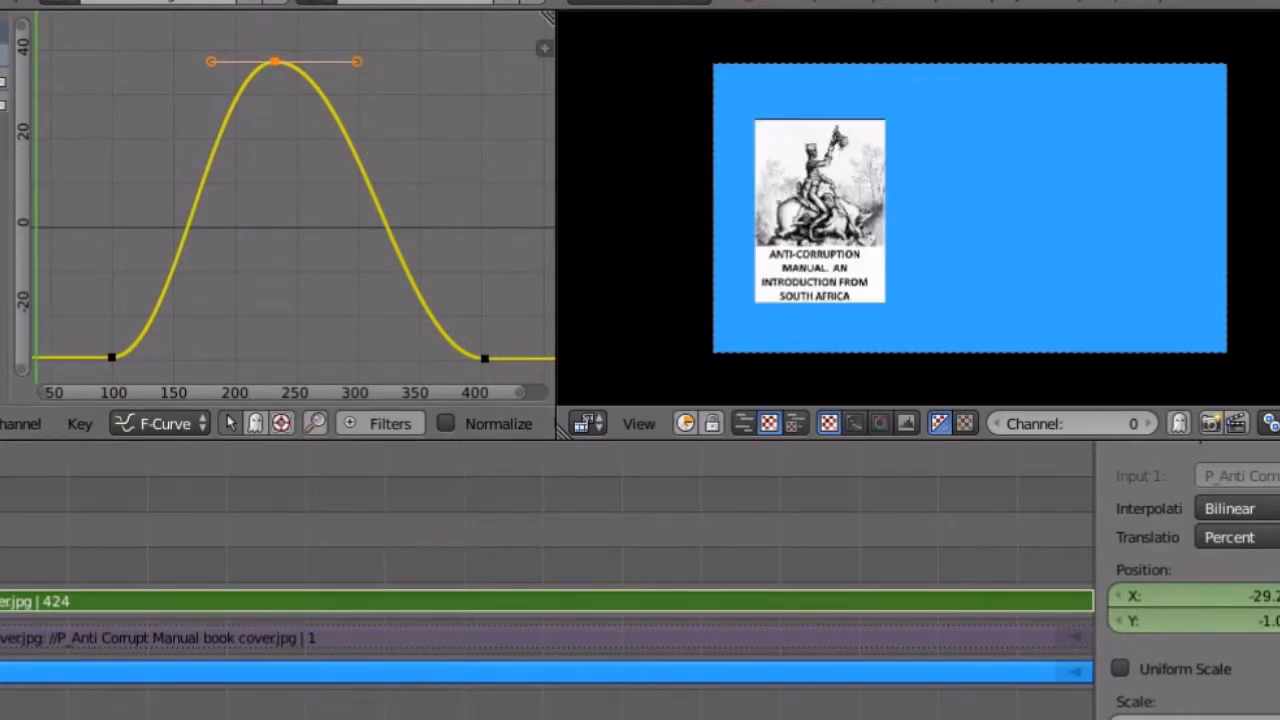
pyautogui.hotkey('alt', 'a')
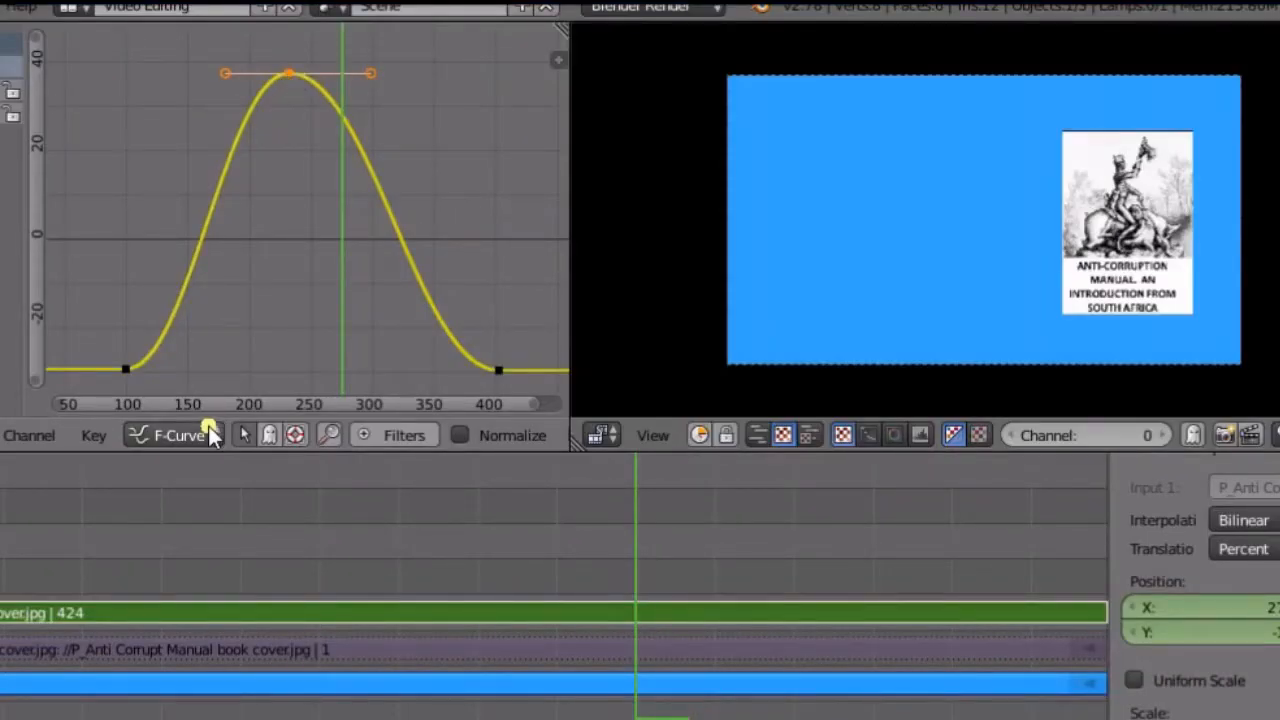
# - Raise the first keyframe to about 39 near frame 110 and the last keyframe to the same height near frame 400
pyautogui.rightClick(128, 370)
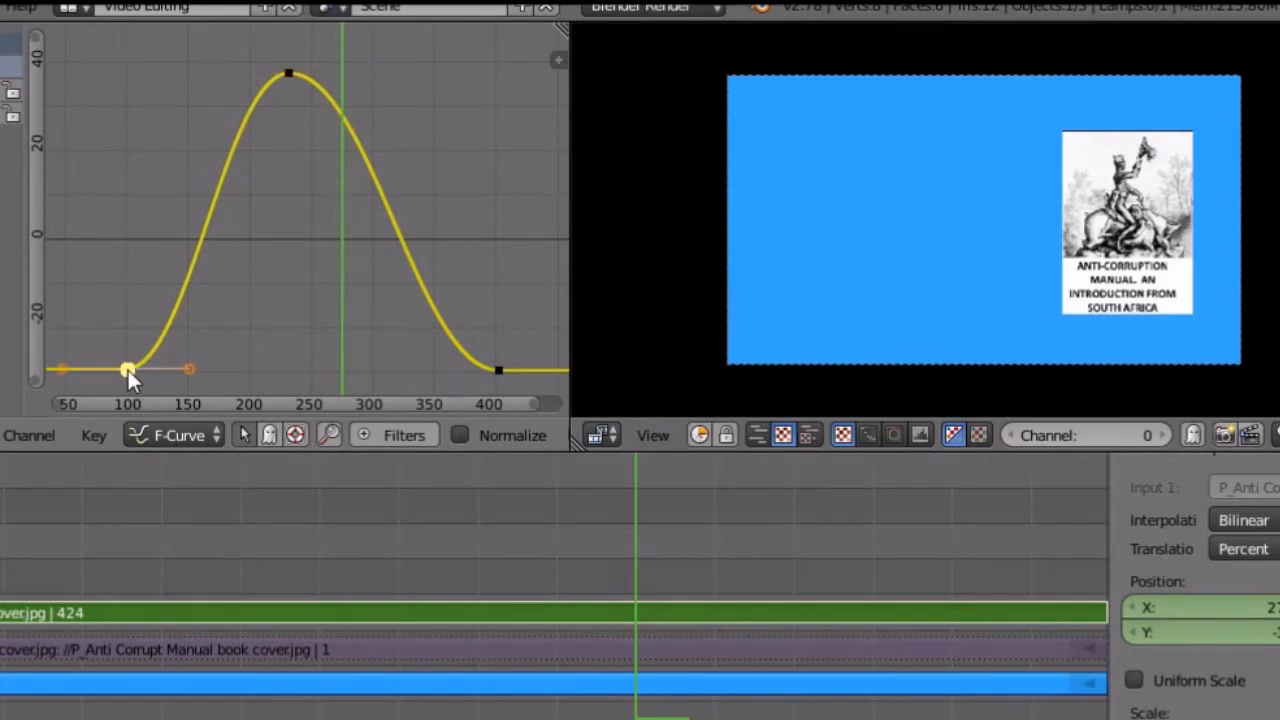
pyautogui.press('g')
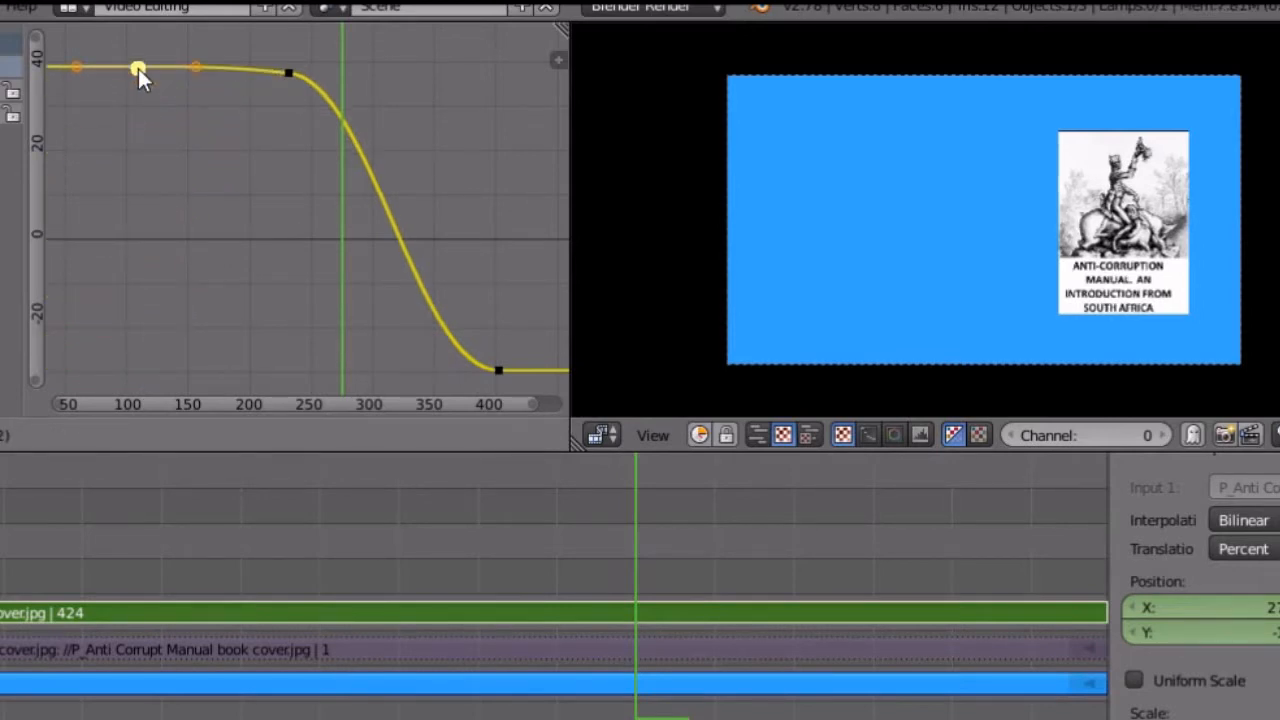
pyautogui.click(138, 68)
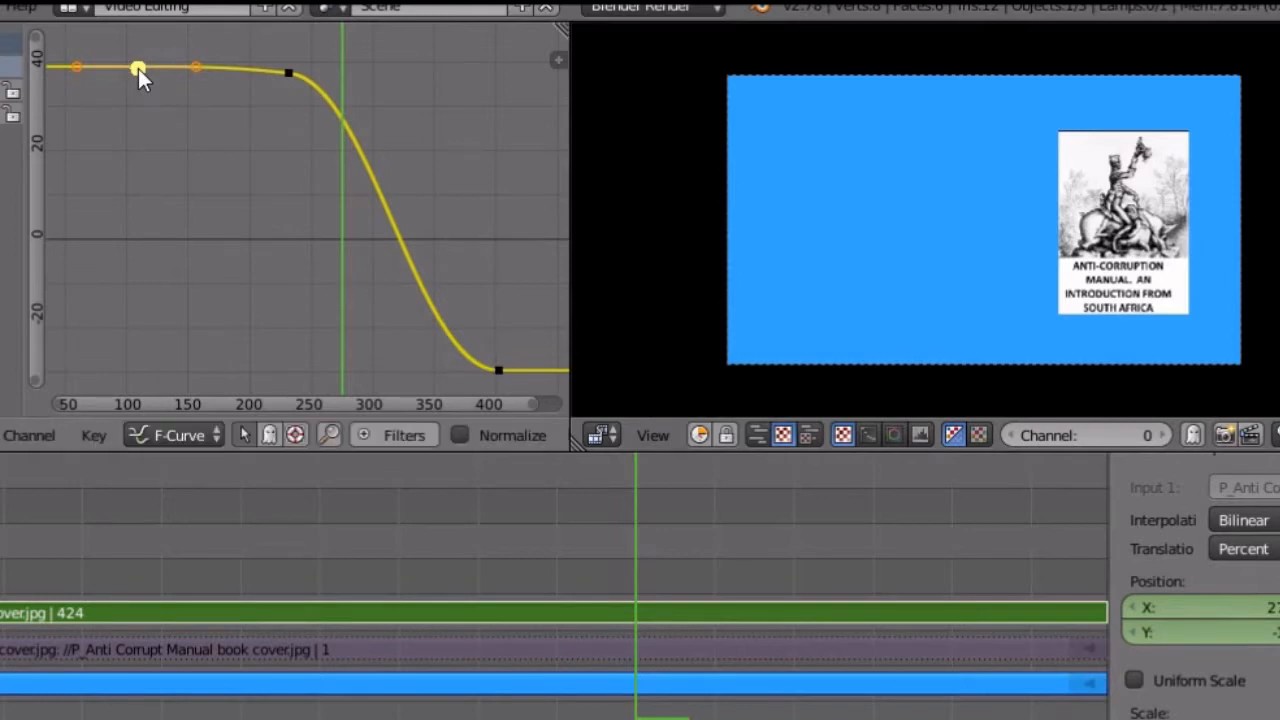
pyautogui.click(499, 371)
pyautogui.press('g')
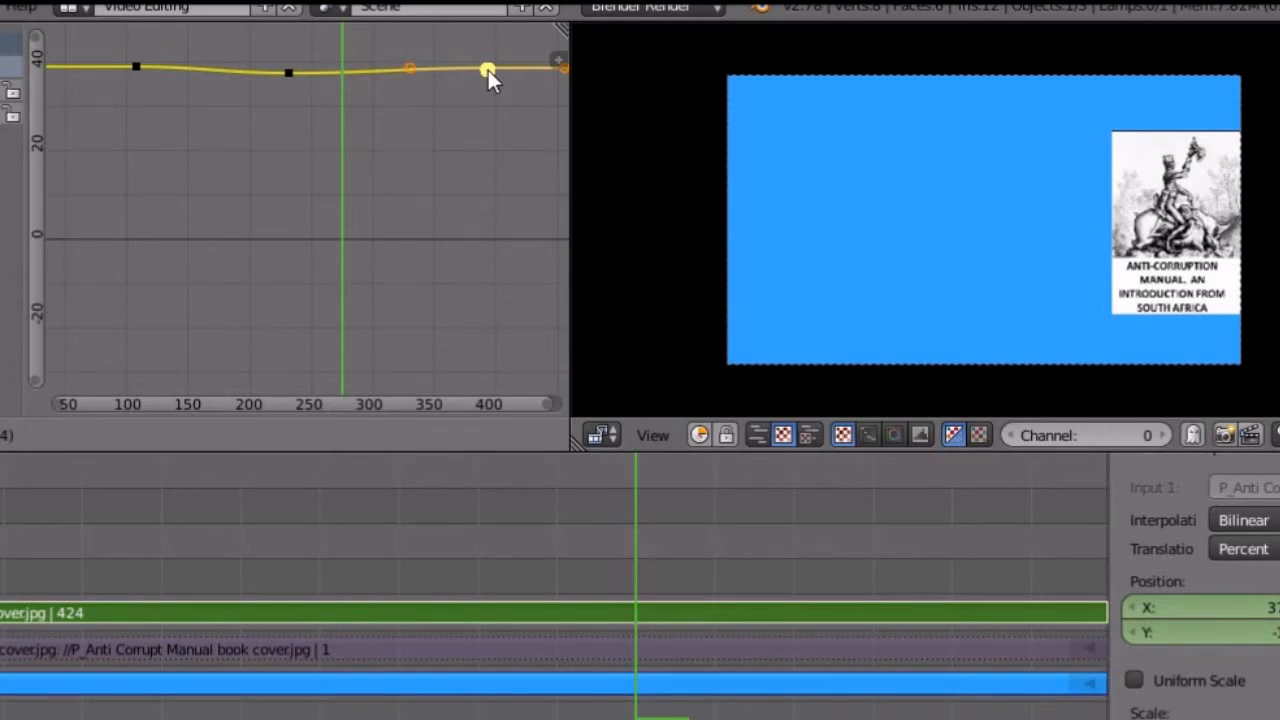
pyautogui.click(488, 72)
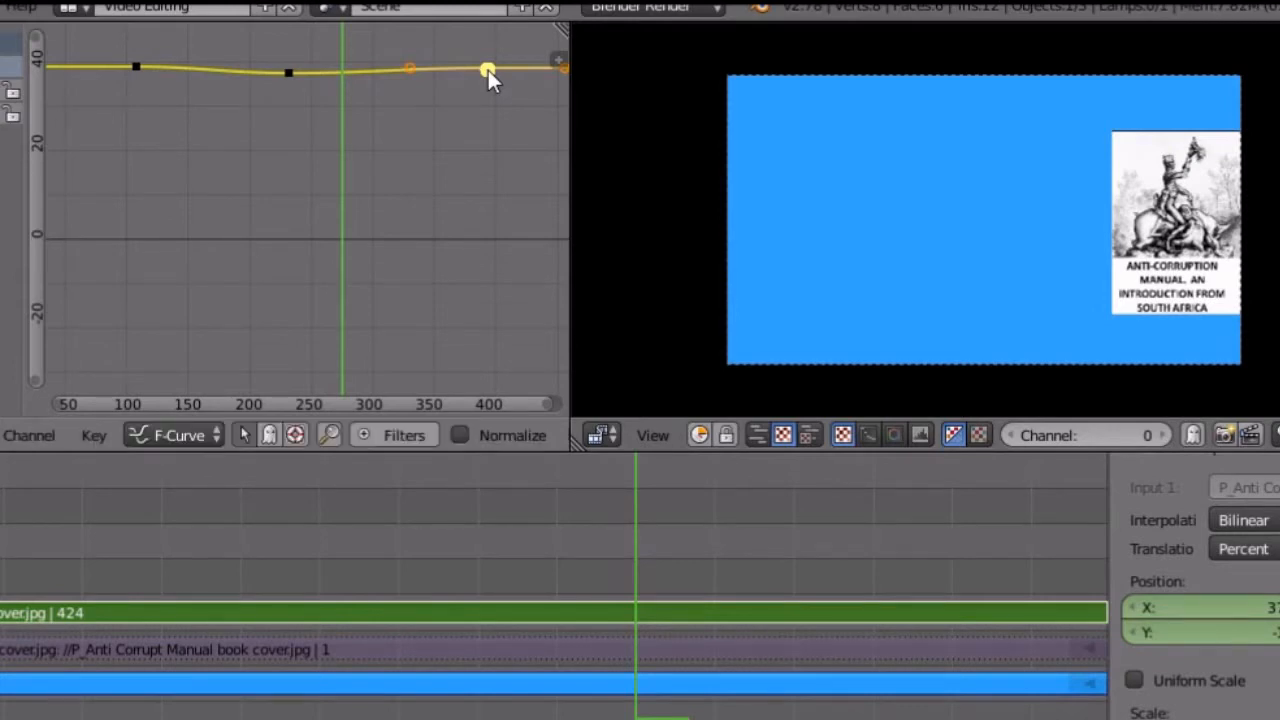
# - Lower the middle keyframe to about -32 near frame 235, forming a valley between the outer keyframes
pyautogui.rightClick(284, 75)
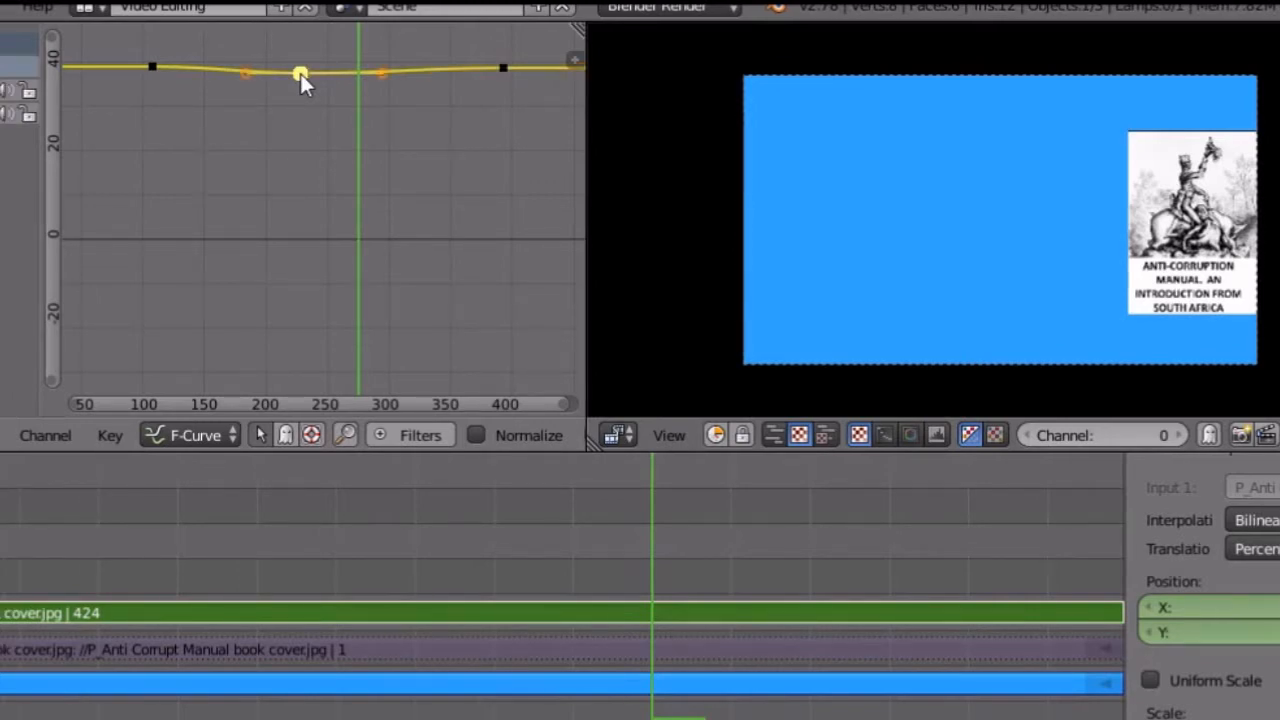
pyautogui.press('g')
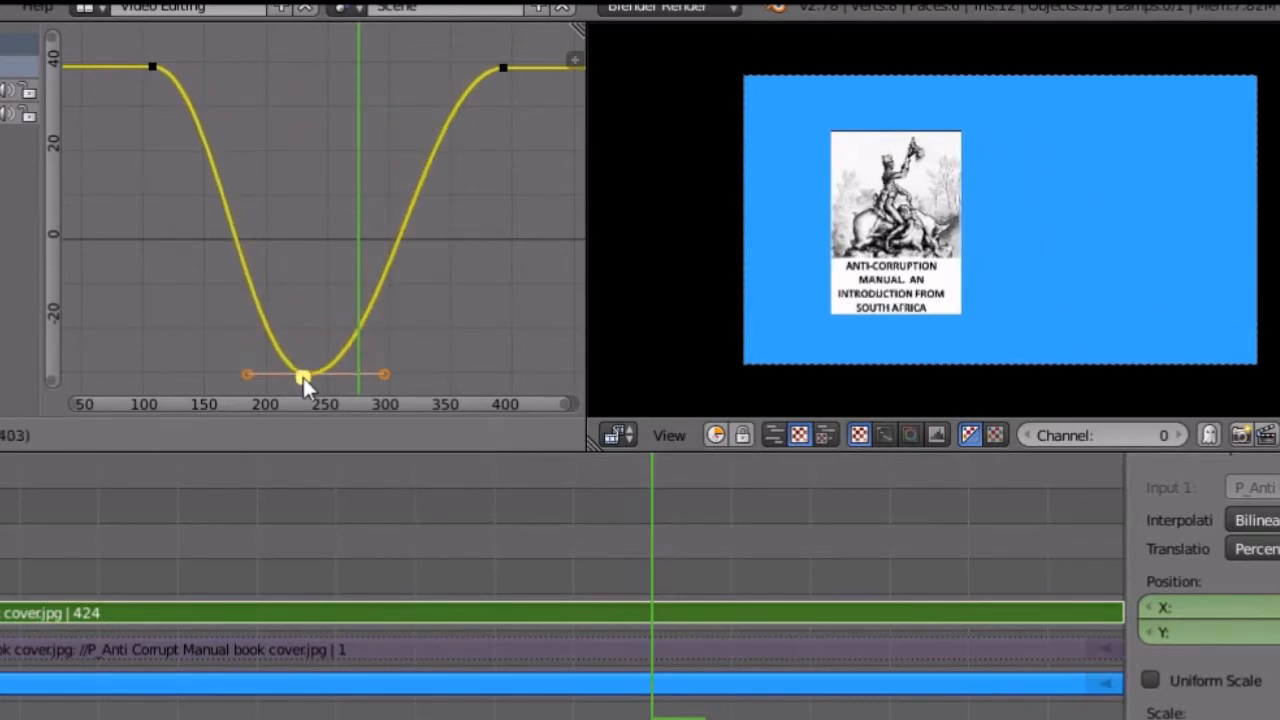
pyautogui.click(303, 378)
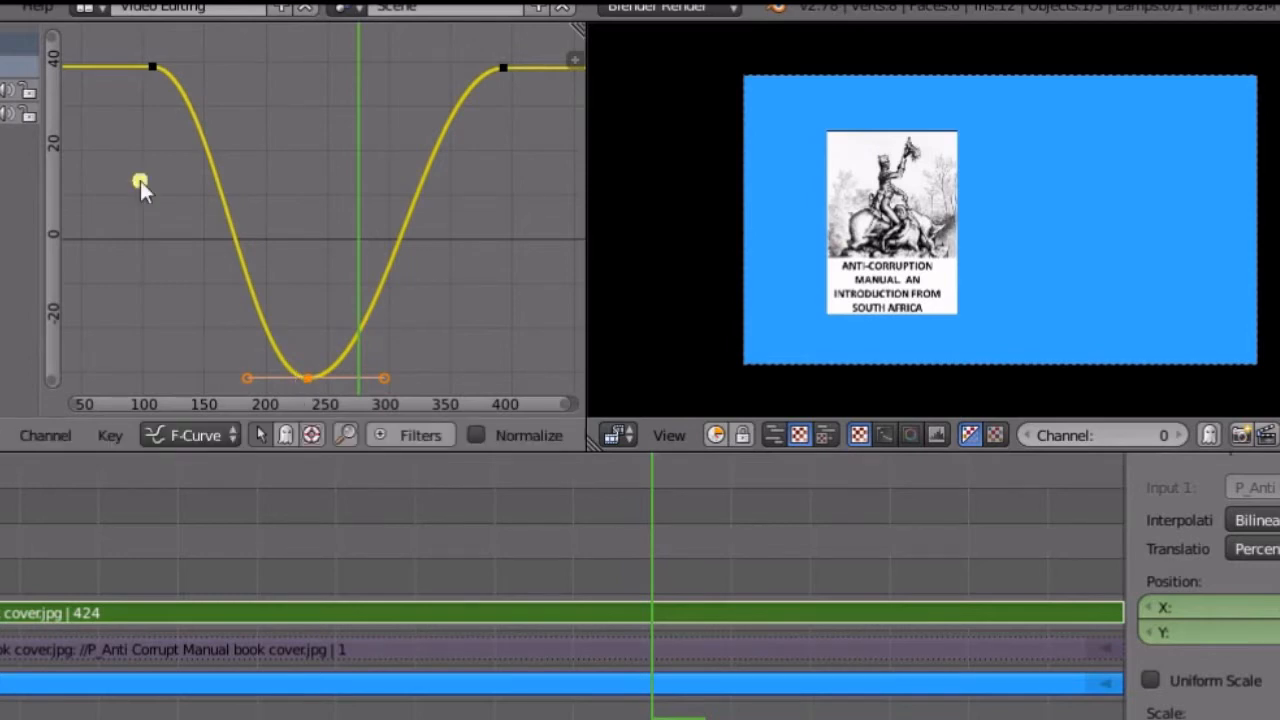
# - Set the current frame before frame 50 and play the animation to check the right-to-left-and-back motion
pyautogui.click(69, 47)
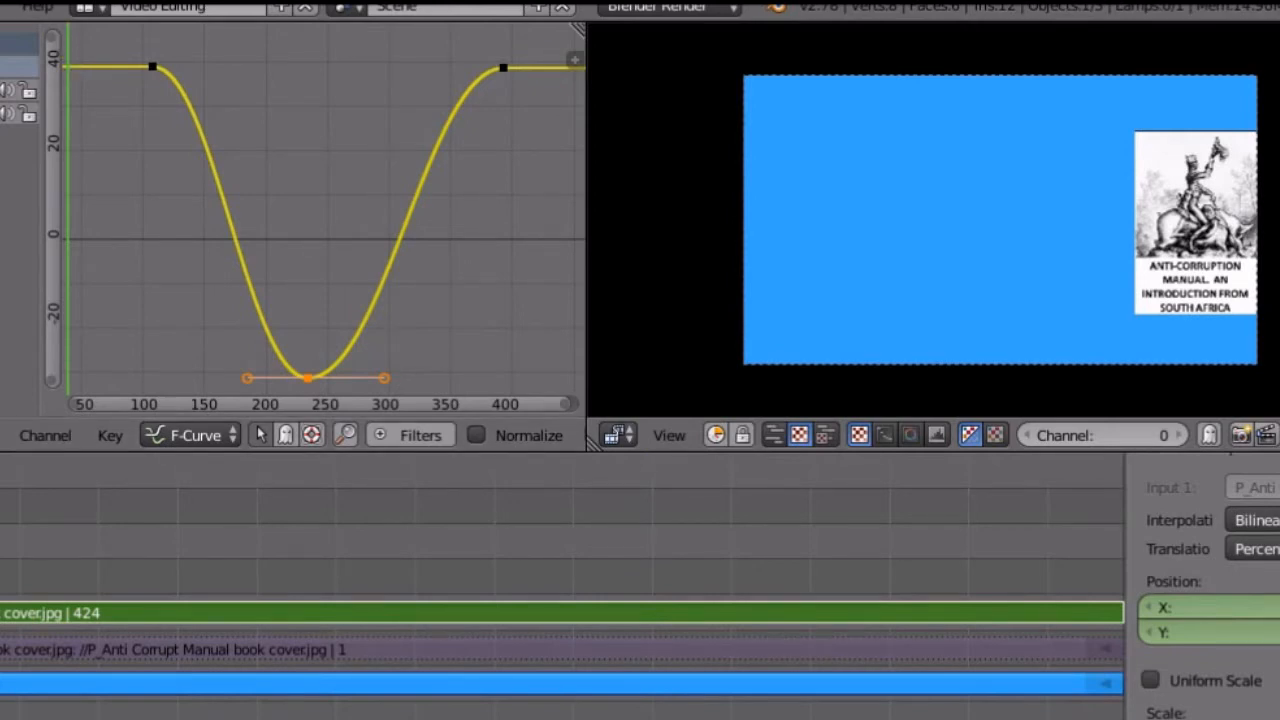
pyautogui.hotkey('alt', 'a')
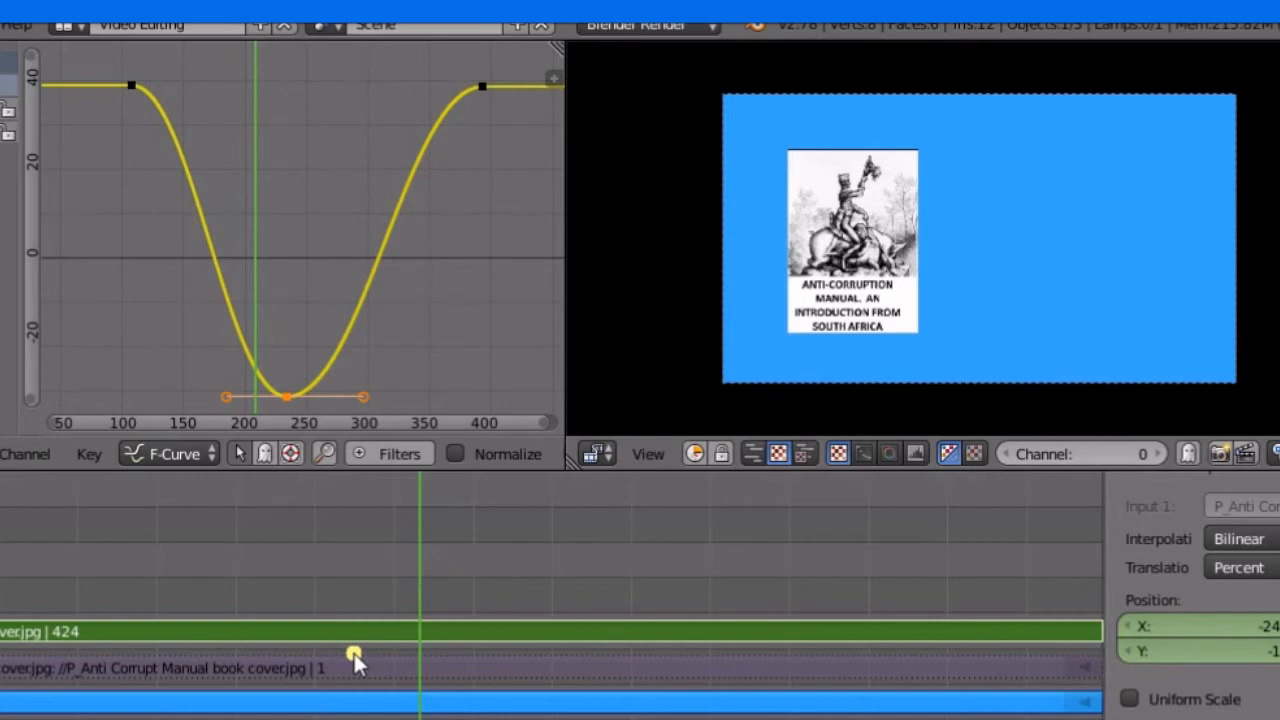
# - Tilt the middle keyframe's right handle slightly upward and shorten its left handle until it reaches the keyframe near frame 235
pyautogui.rightClick(367, 396)
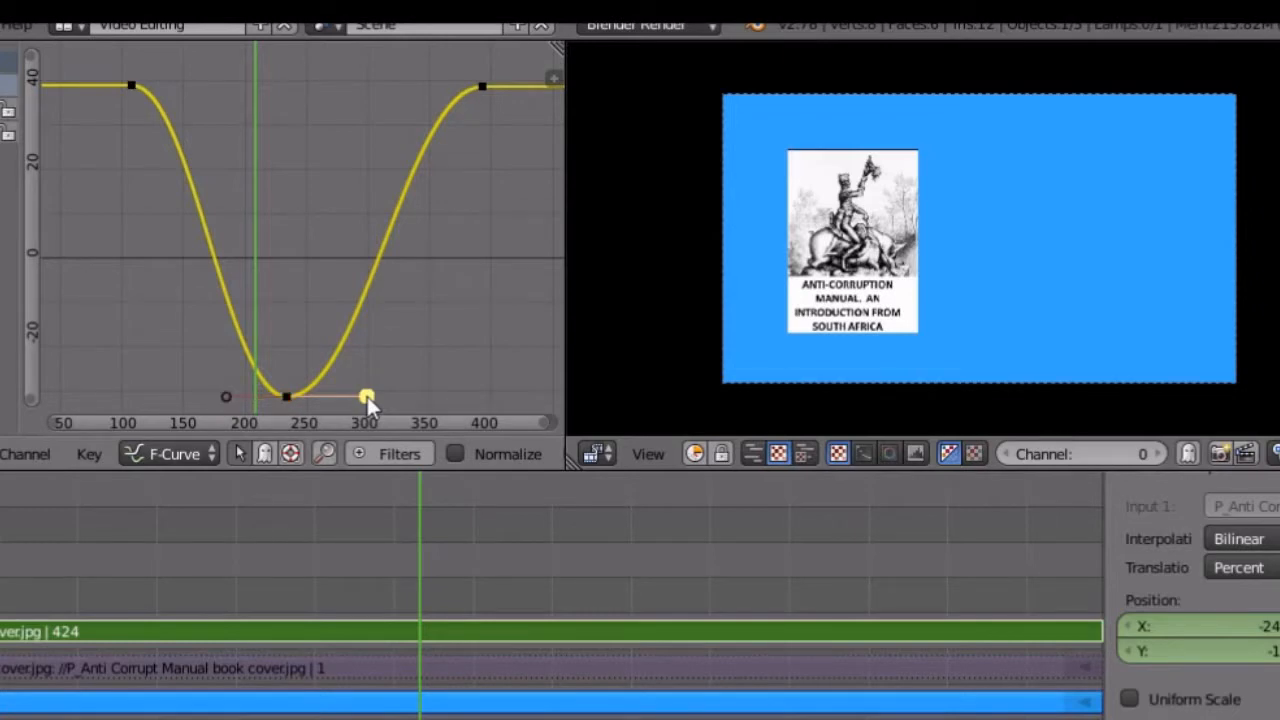
pyautogui.press('g')
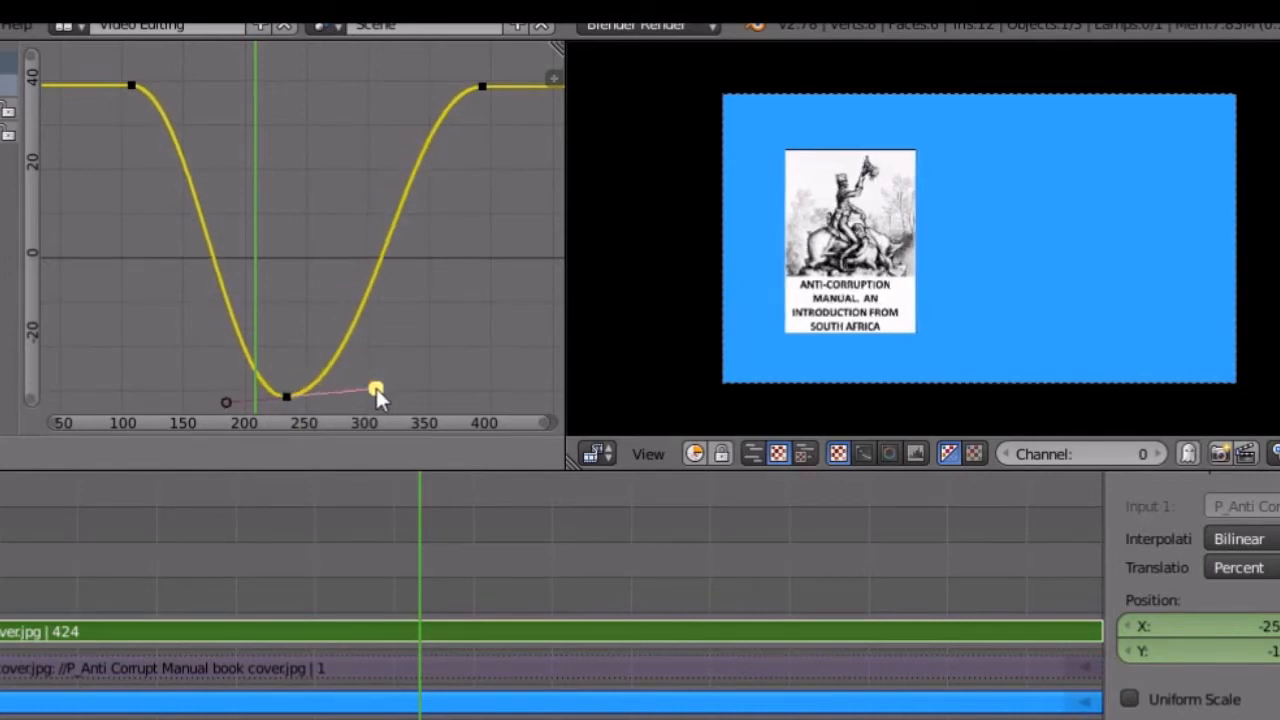
pyautogui.click(376, 392)
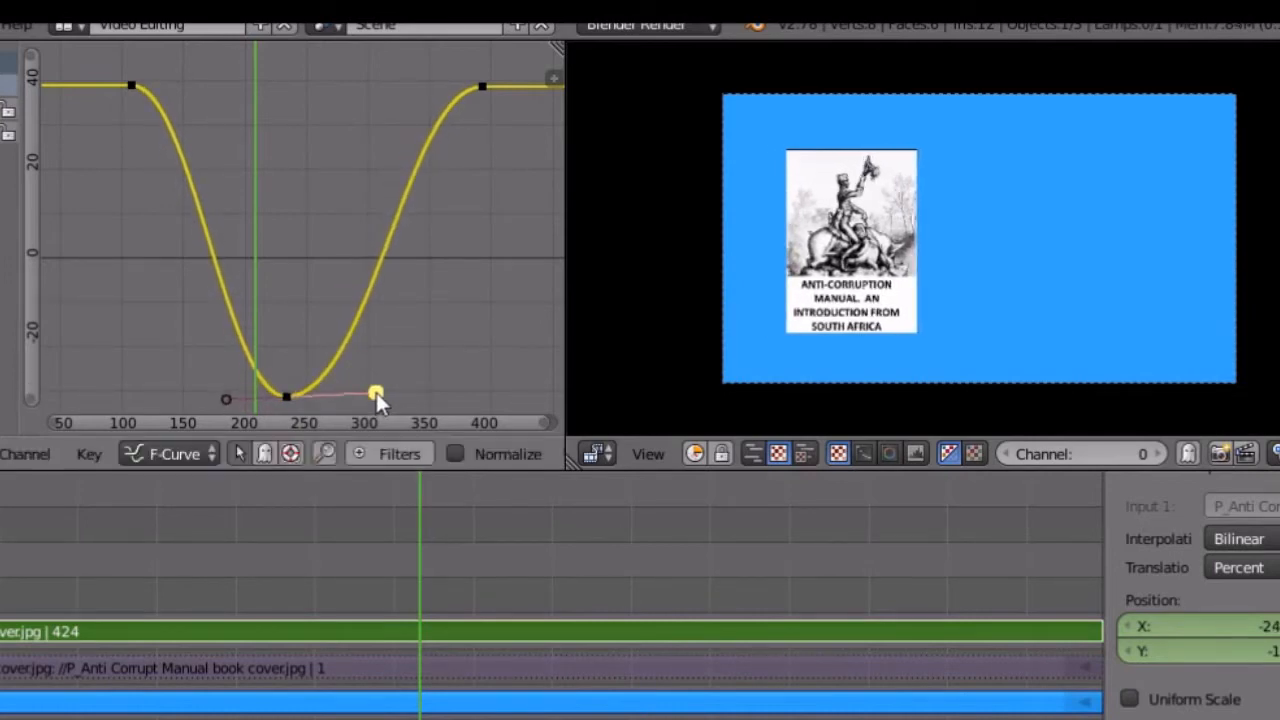
pyautogui.rightClick(226, 401)
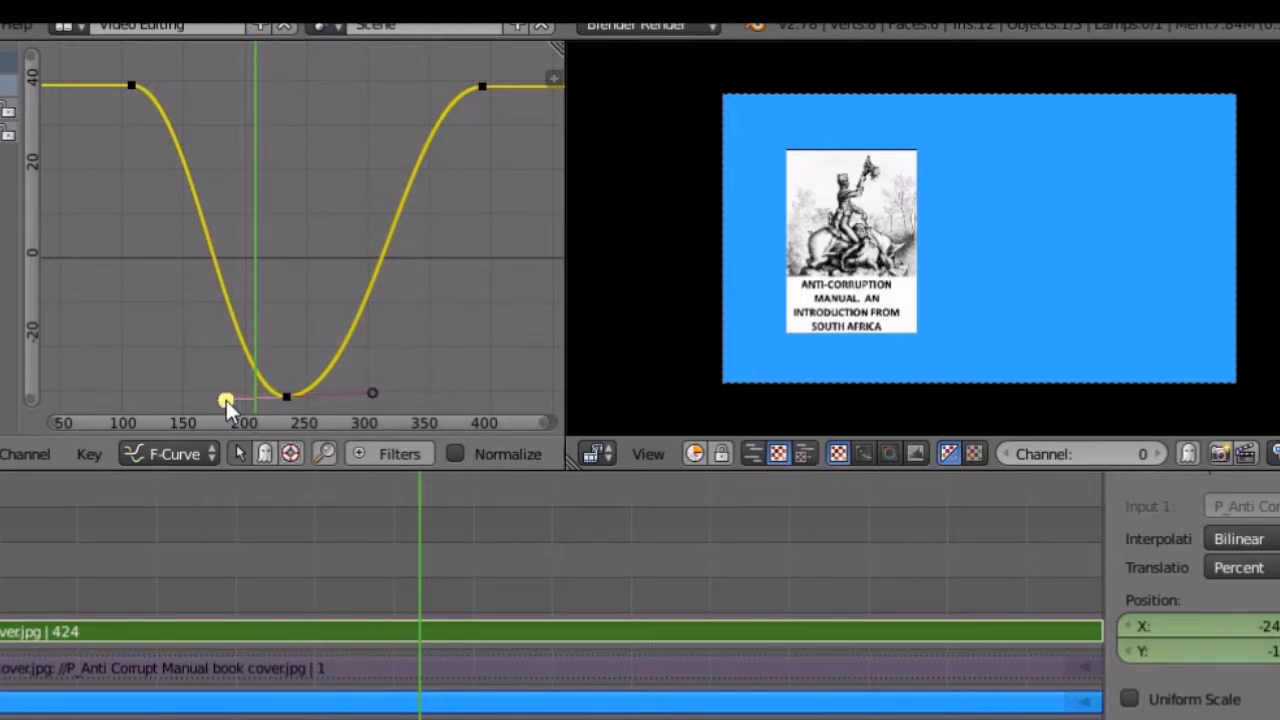
pyautogui.press('g')
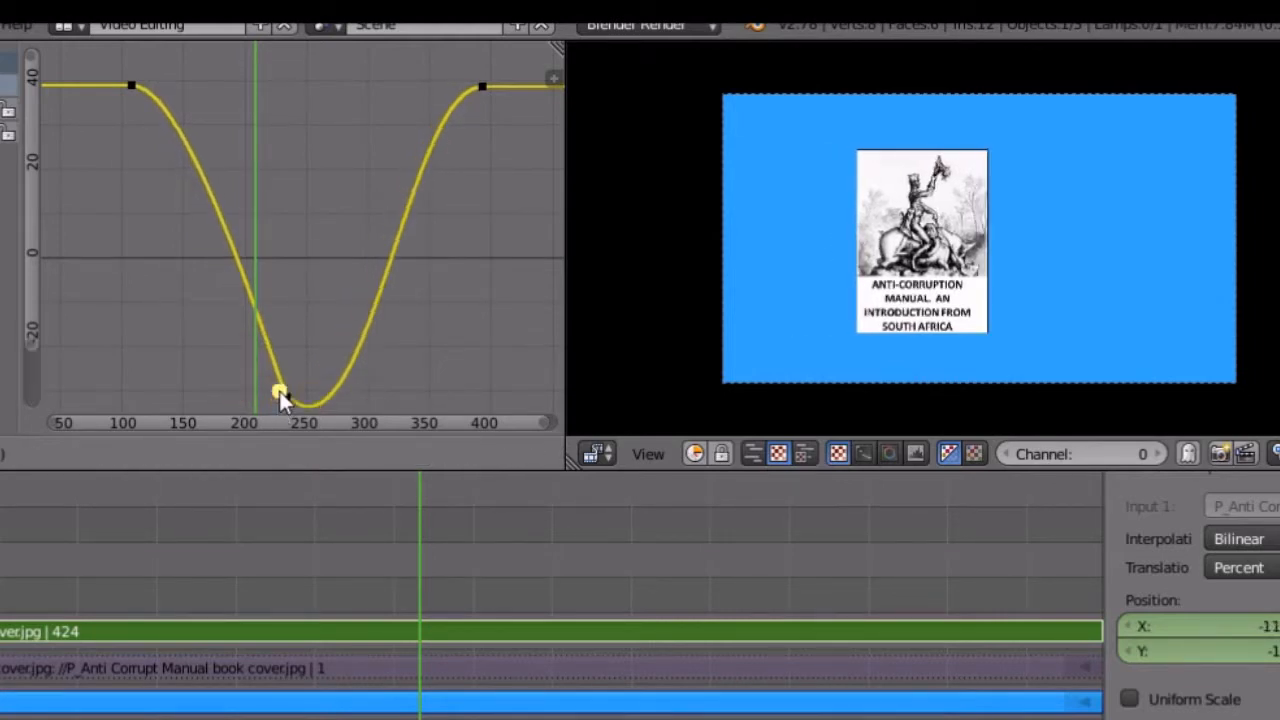
pyautogui.click(282, 396)
# - Shorten the first keyframe's right handle down to the keyframe, making the descent to the middle keyframe a straight line
pyautogui.rightClick(126, 85)
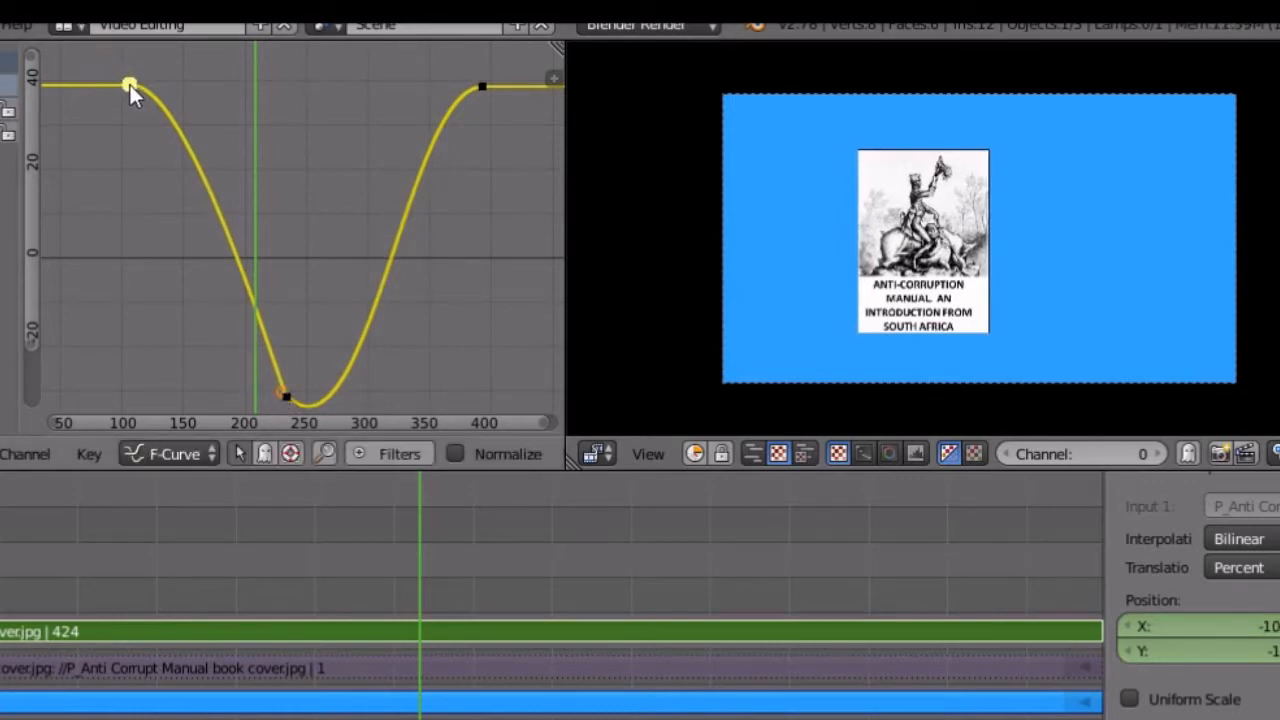
pyautogui.rightClick(130, 85)
pyautogui.rightClick(191, 86)
pyautogui.press('g')
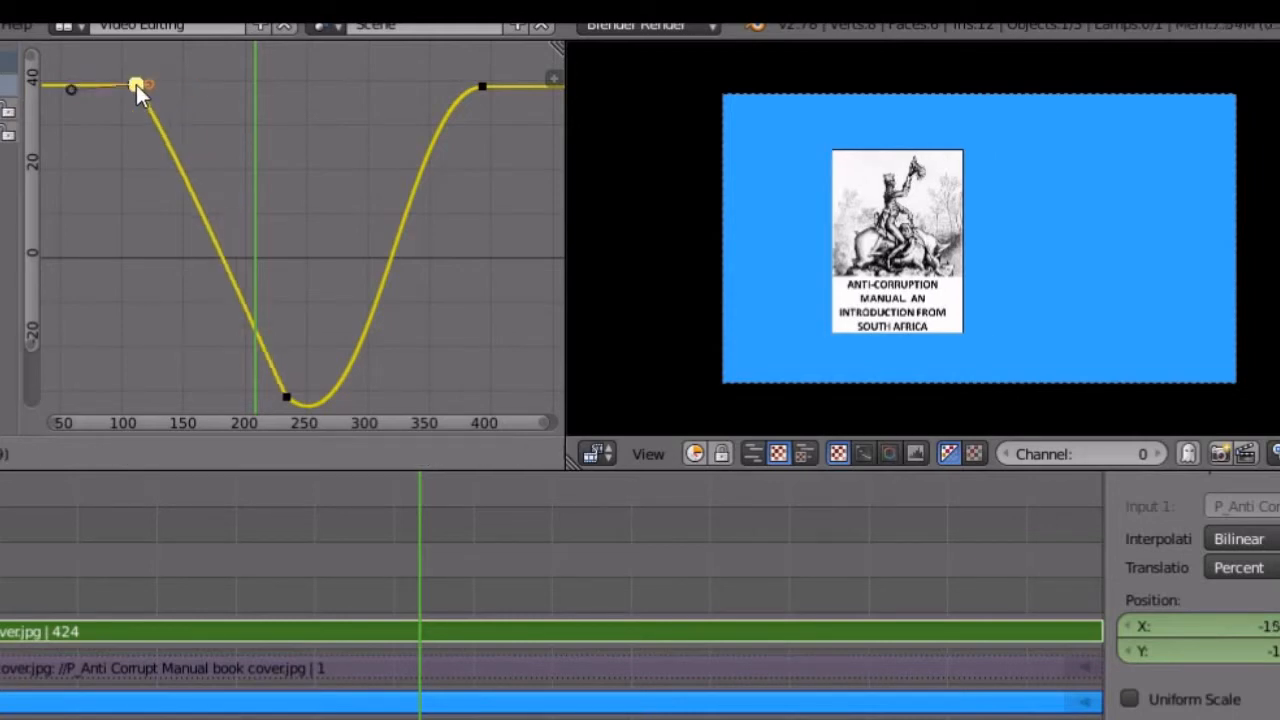
pyautogui.click(132, 84)
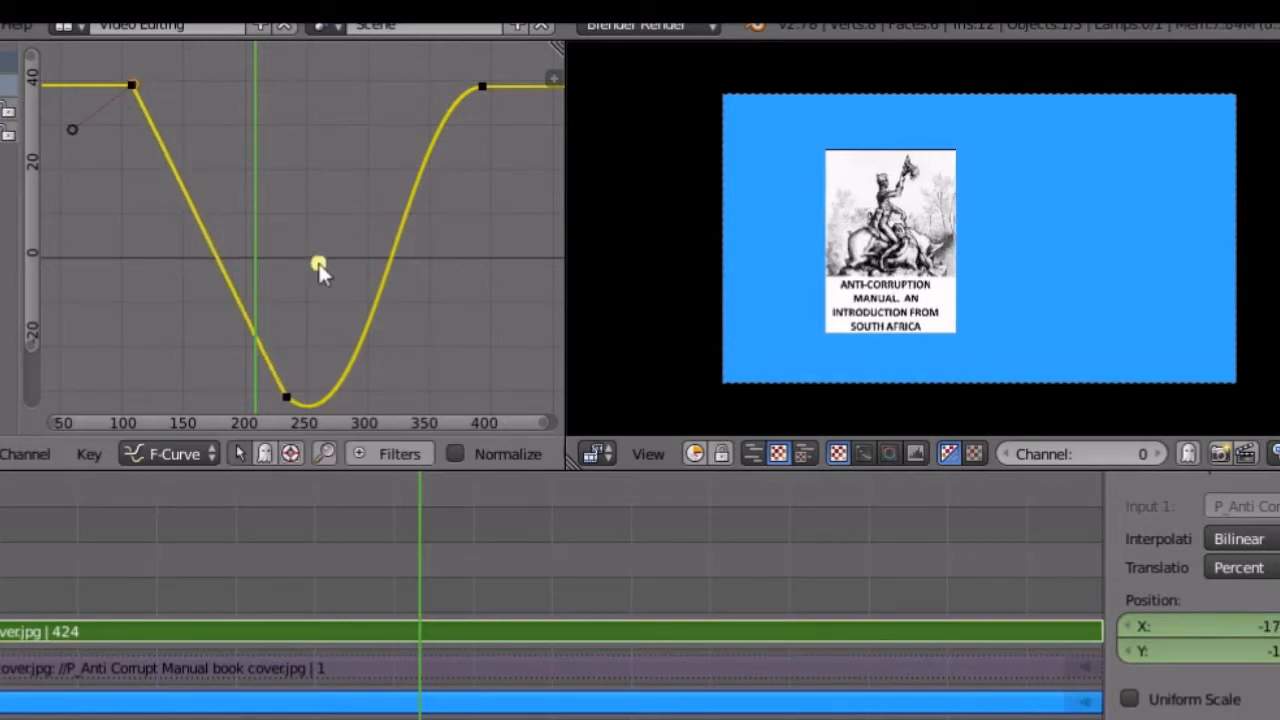
pyautogui.rightClick(287, 395)
pyautogui.press('Home')
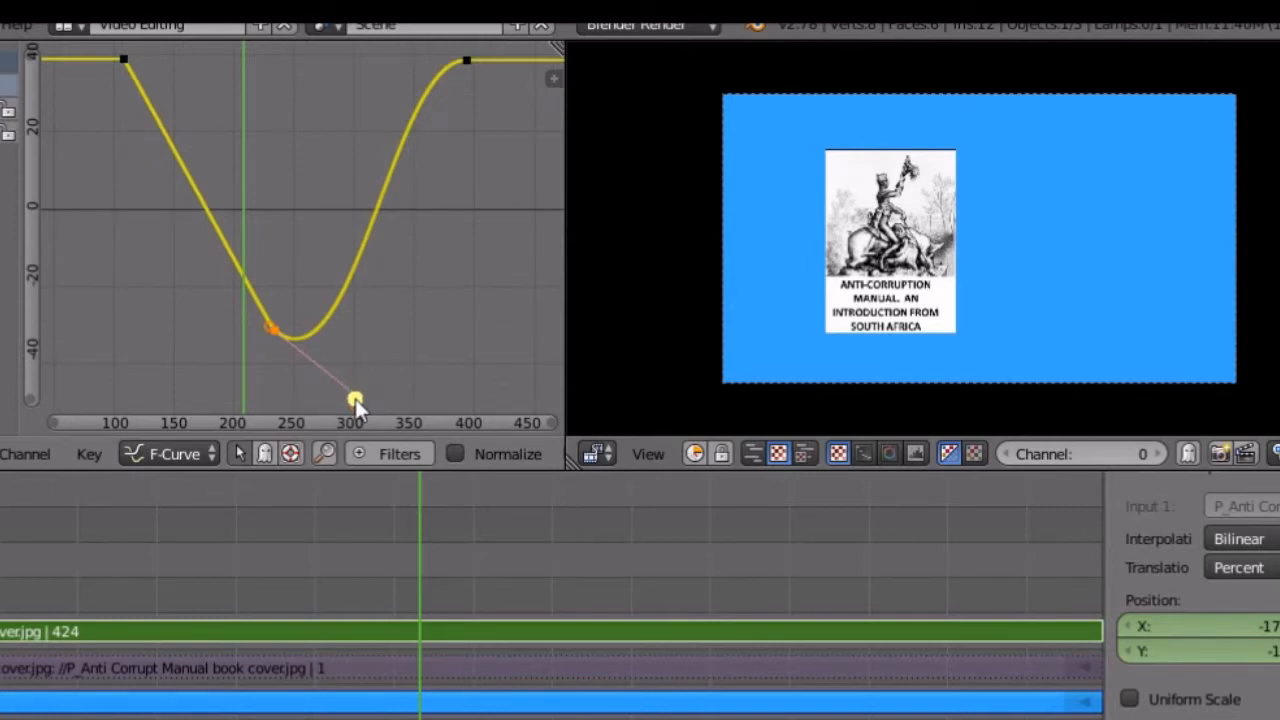
pyautogui.rightClick(355, 401)
pyautogui.press('g')
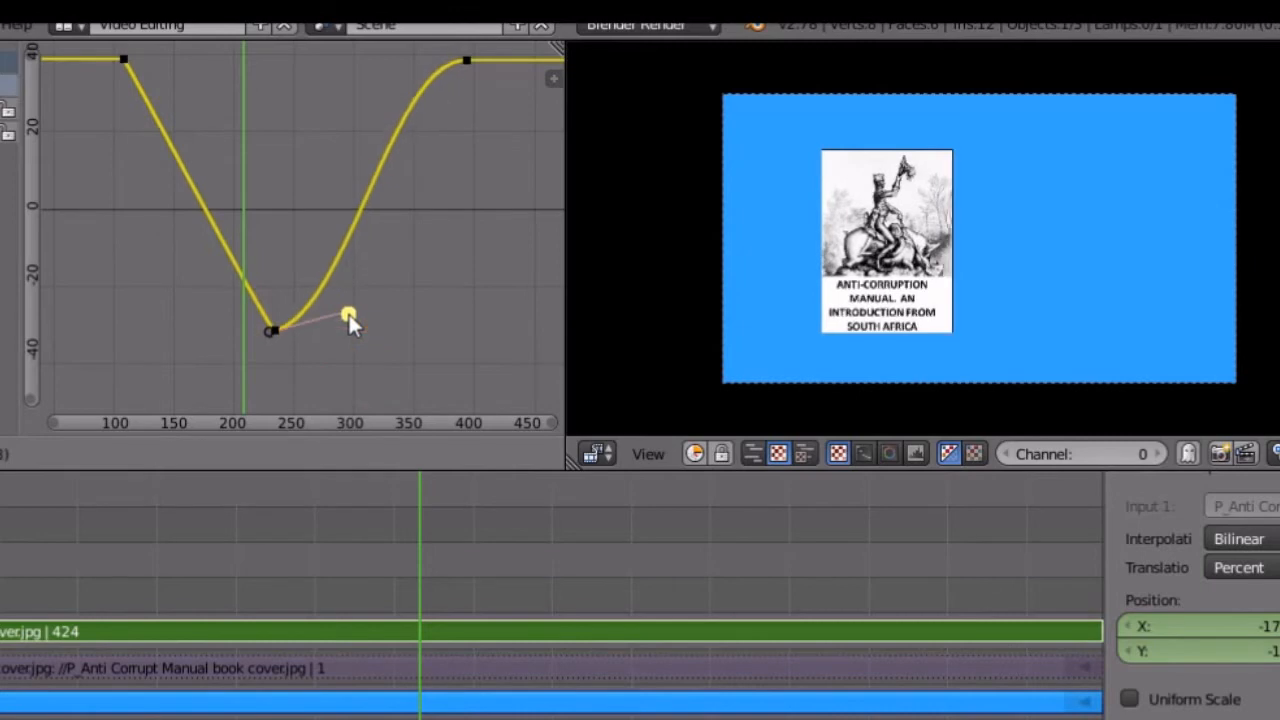
pyautogui.click(338, 292)
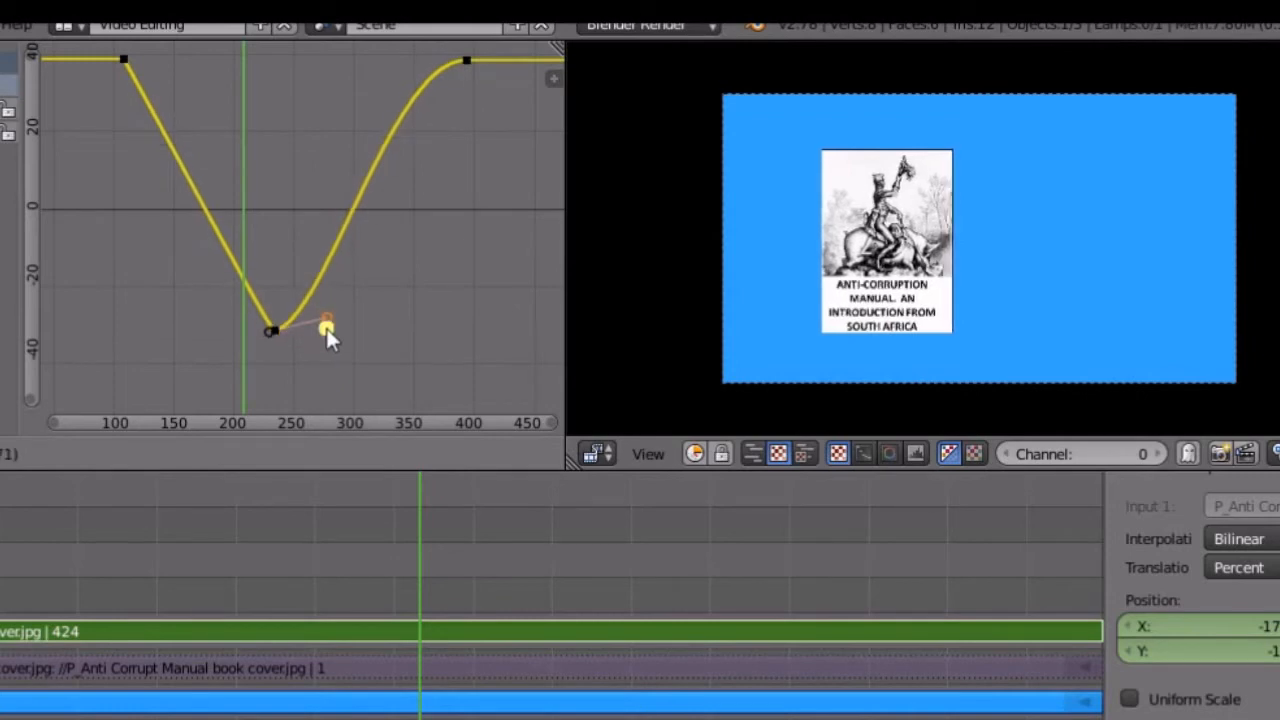
pyautogui.rightClick(326, 328)
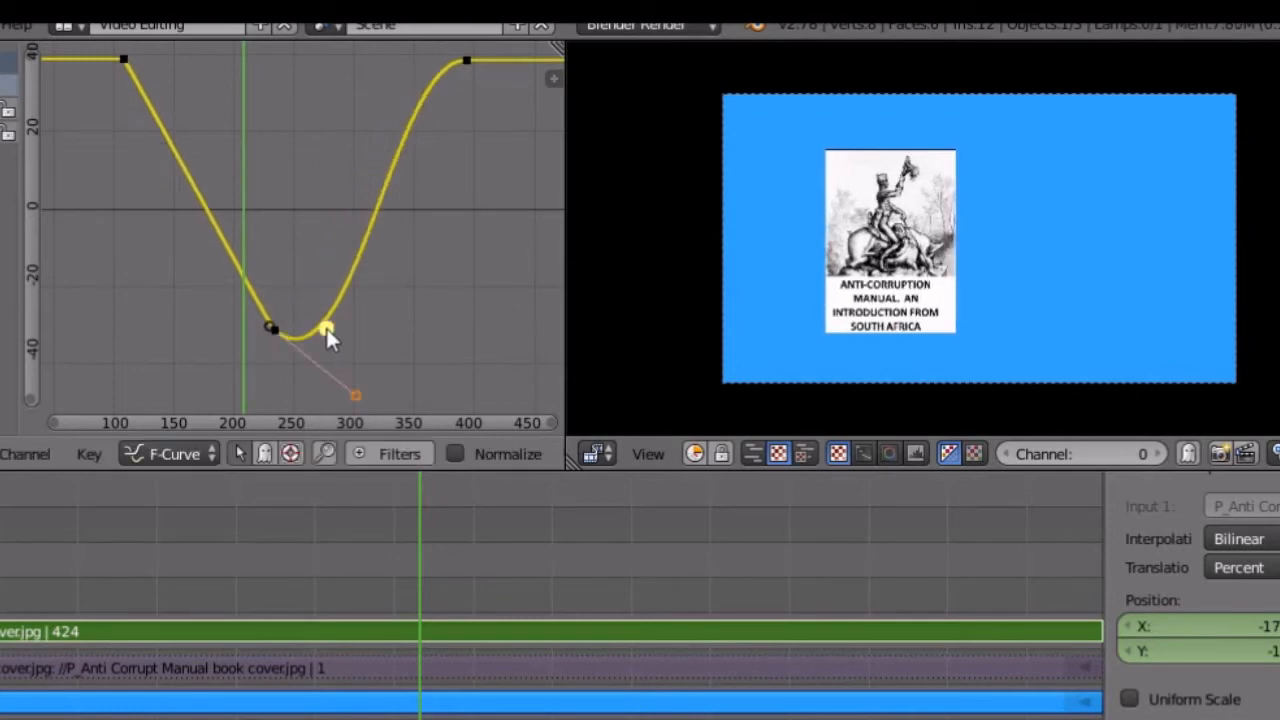
# - Extend the middle keyframe's left handle to about frame 165 and its right handle up to about frame 365 near value -3
pyautogui.rightClick(268, 327)
pyautogui.press('g')
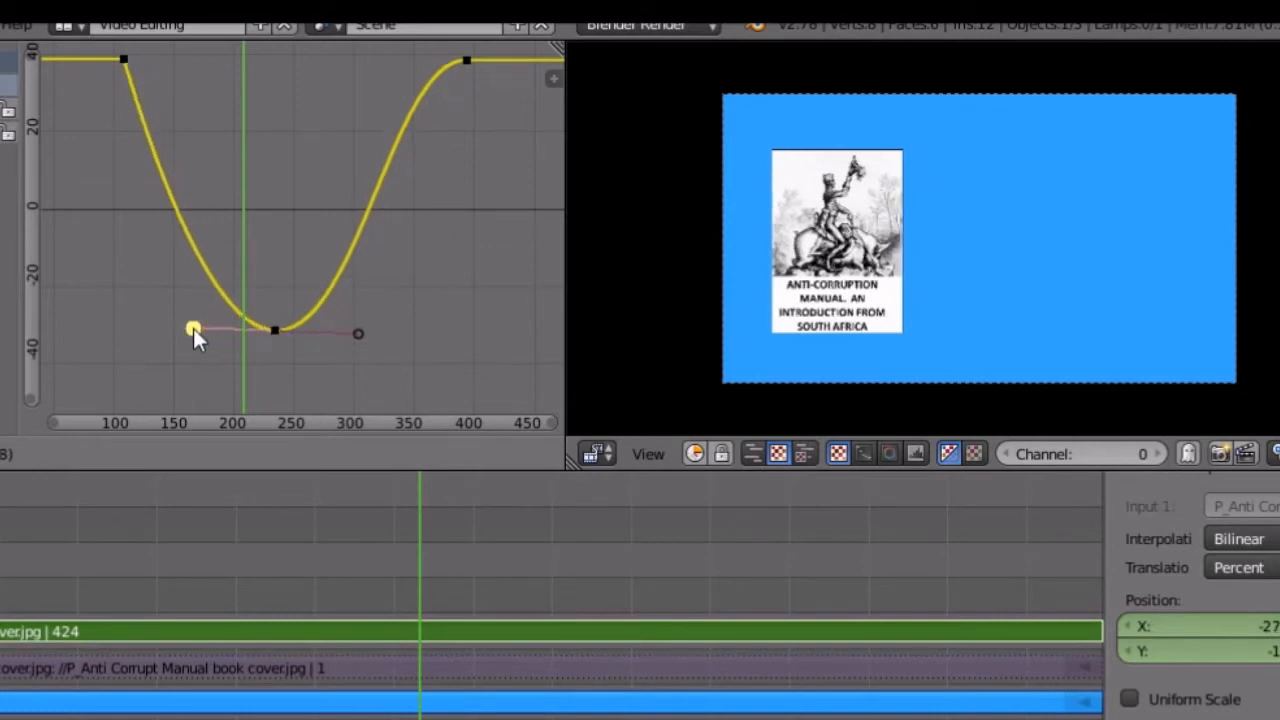
pyautogui.click(193, 328)
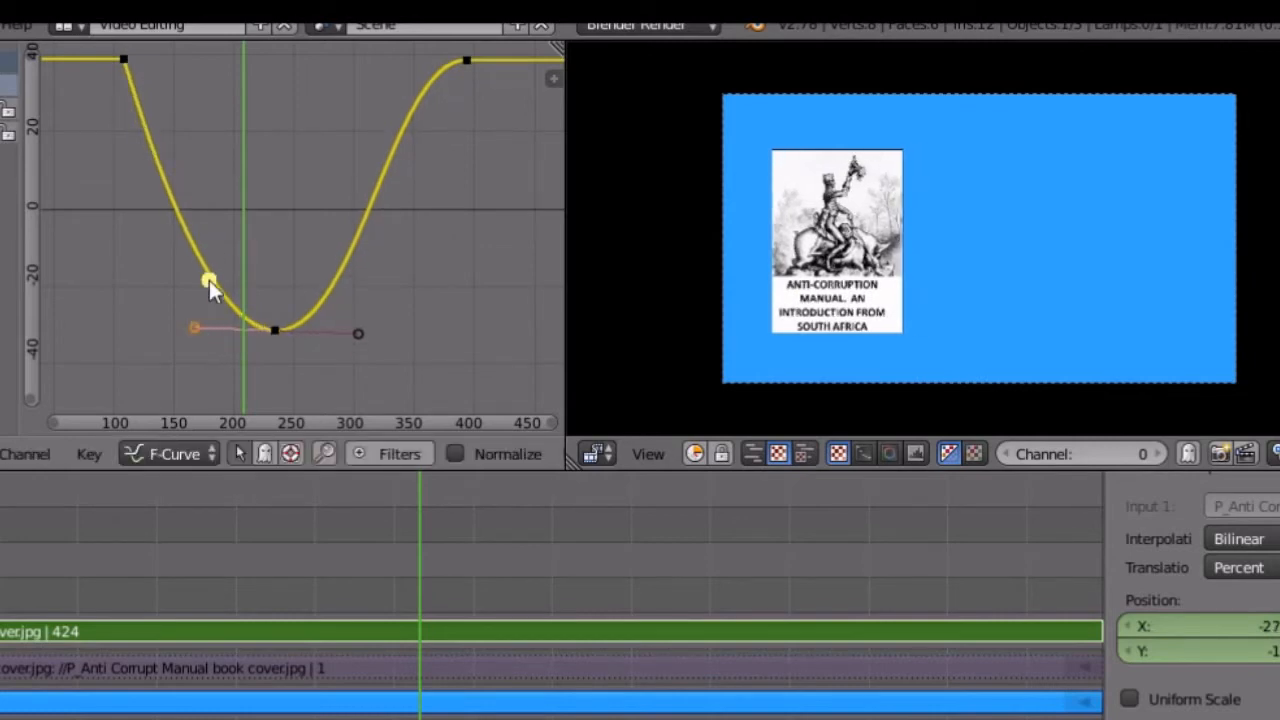
pyautogui.rightClick(355, 332)
pyautogui.press('g')
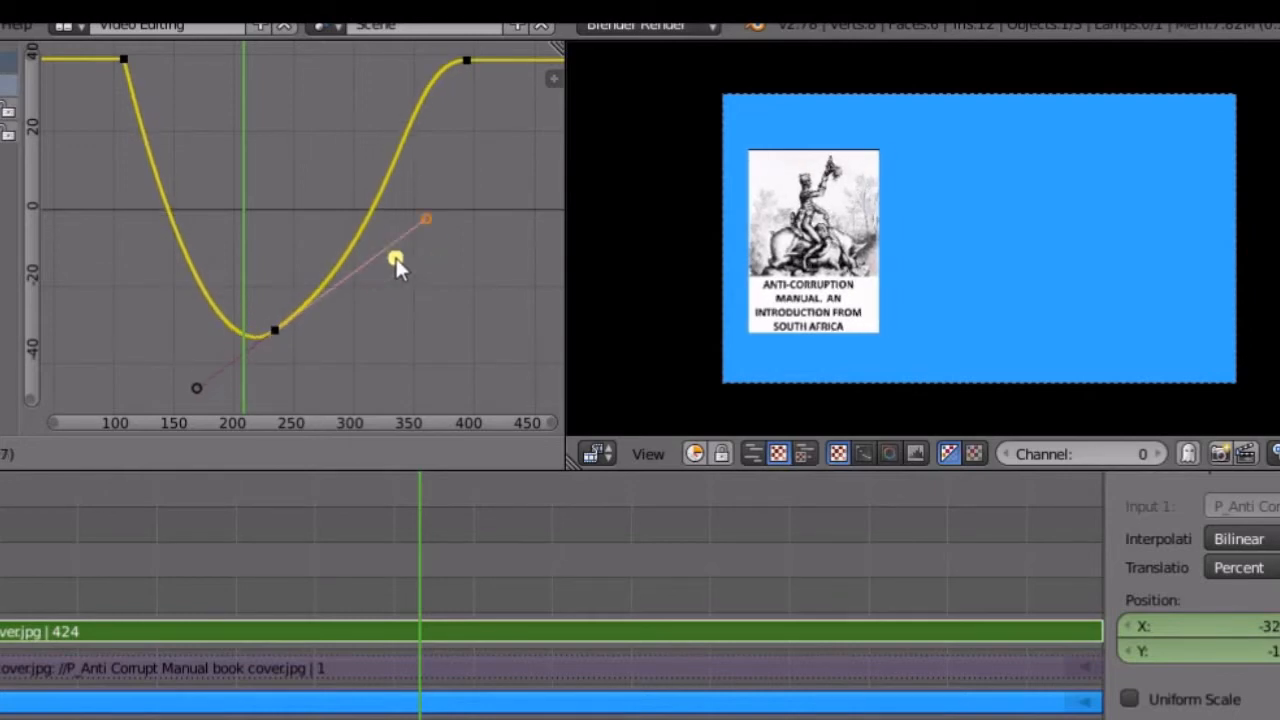
pyautogui.click(396, 258)
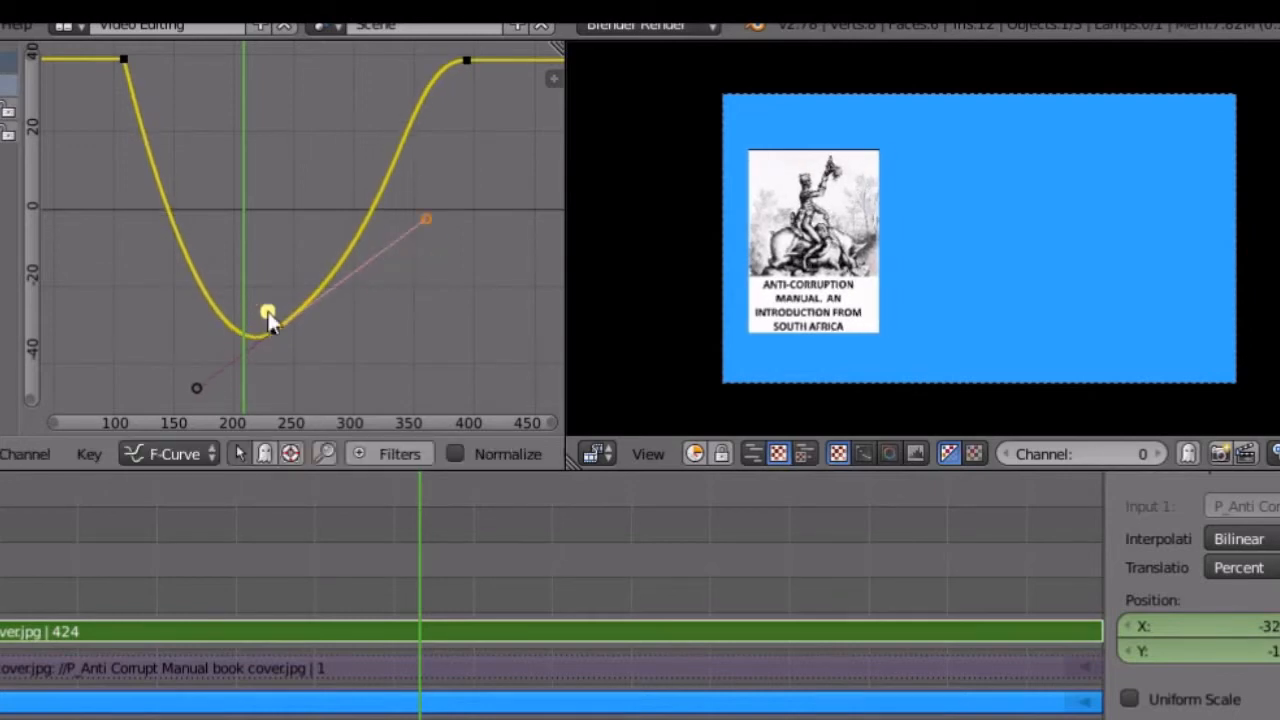
# - Shorten the middle keyframe's left handle to the keyframe so the descent runs straight while the rise stays curved
pyautogui.rightClick(199, 386)
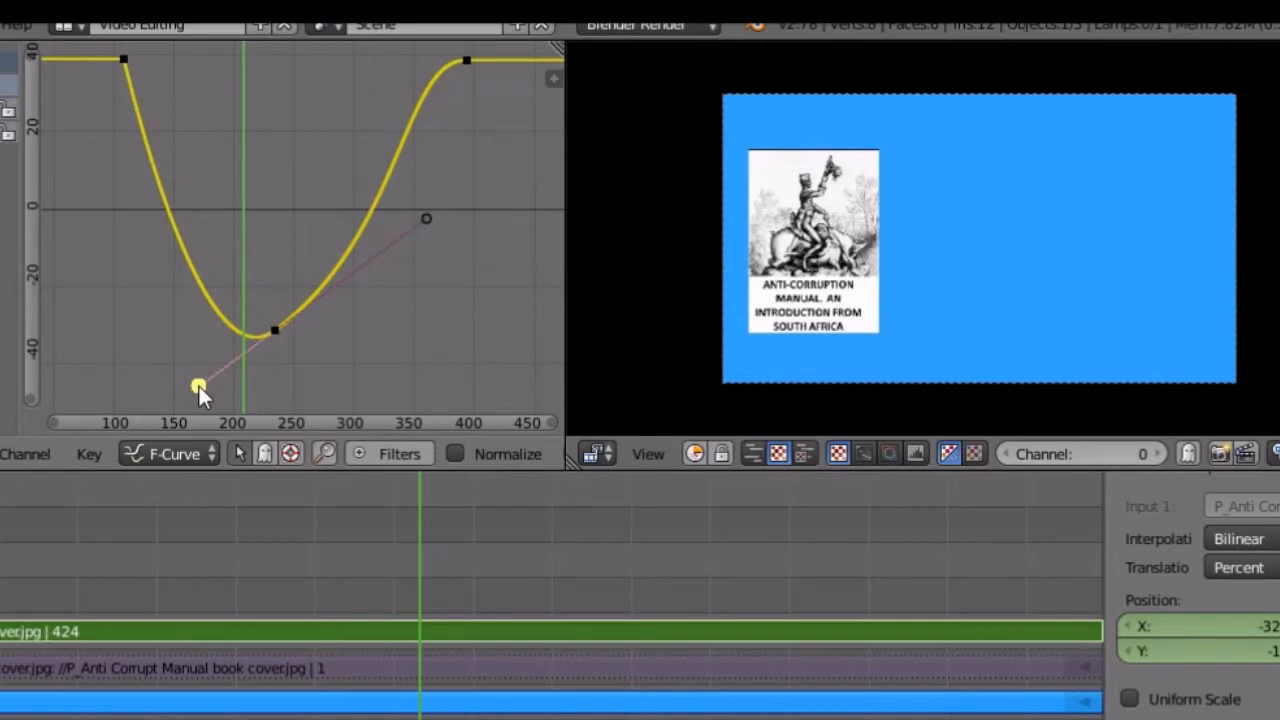
pyautogui.press('g')
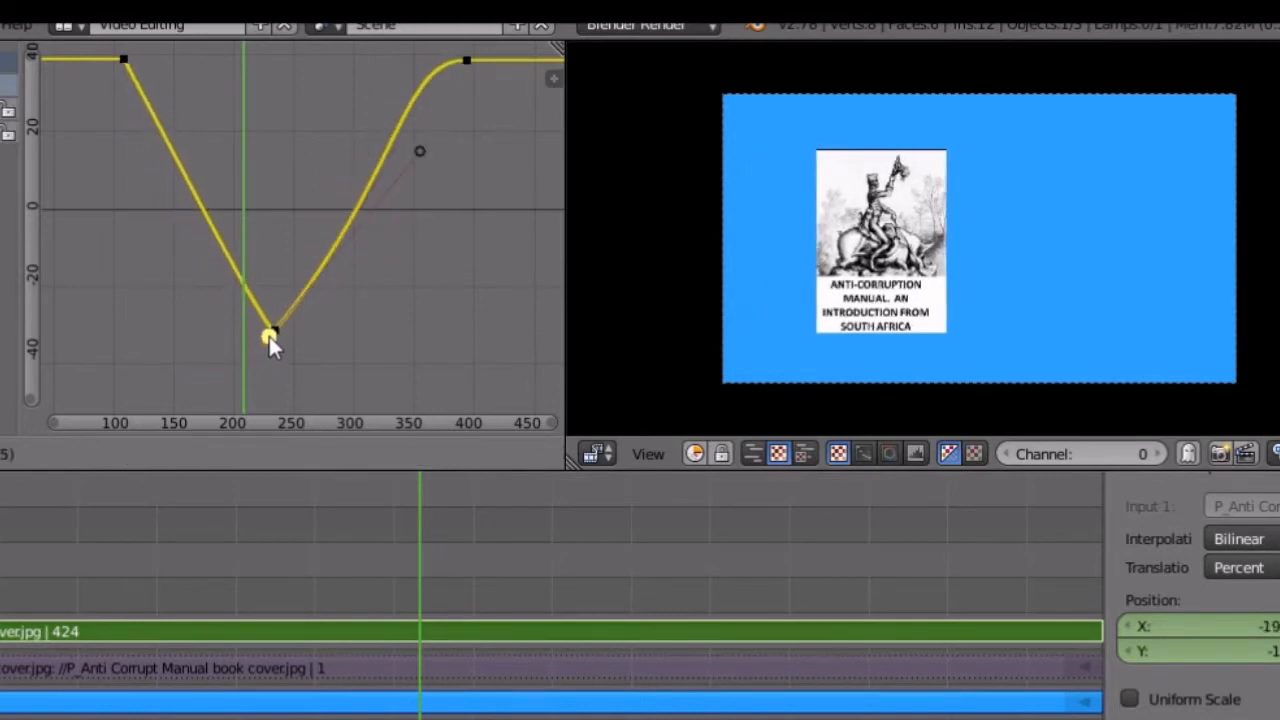
pyautogui.click(267, 334)
pyautogui.press('g')
pyautogui.click(238, 283)
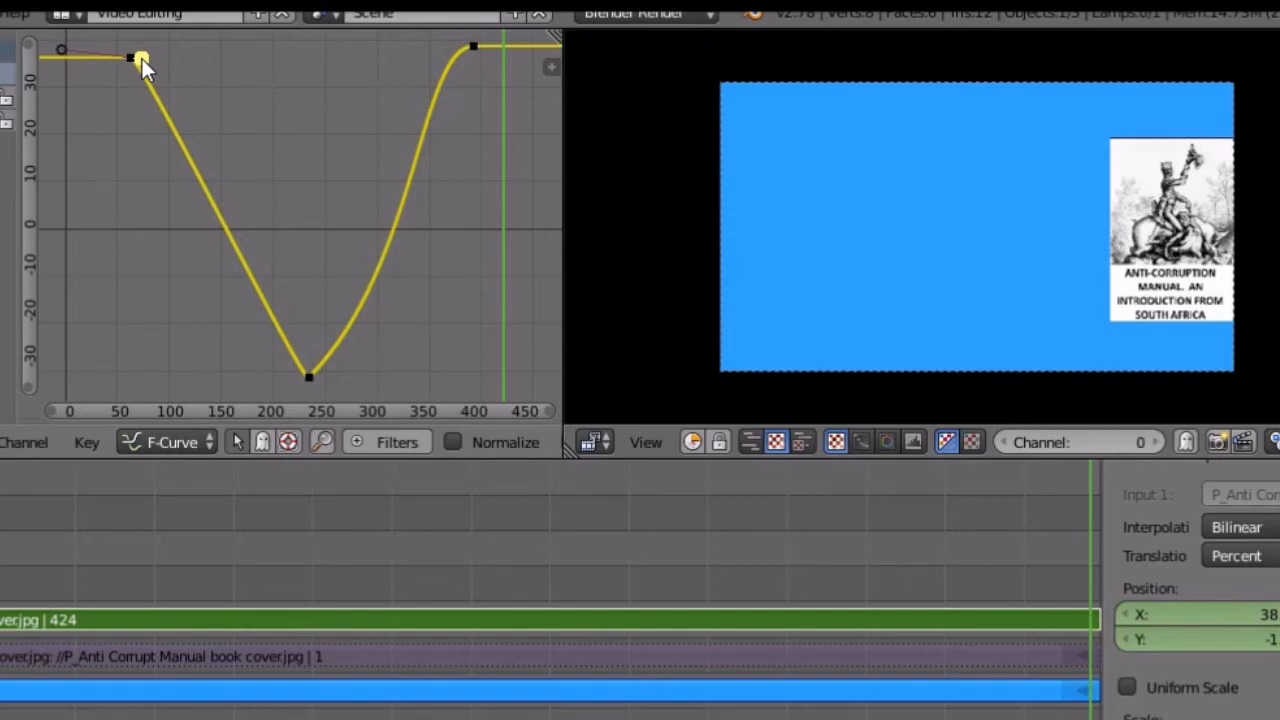
# - Pull the first keyframe's right handle steeply down to about frame 150 or beyond, bending the straight descent into a curve
pyautogui.press('g')
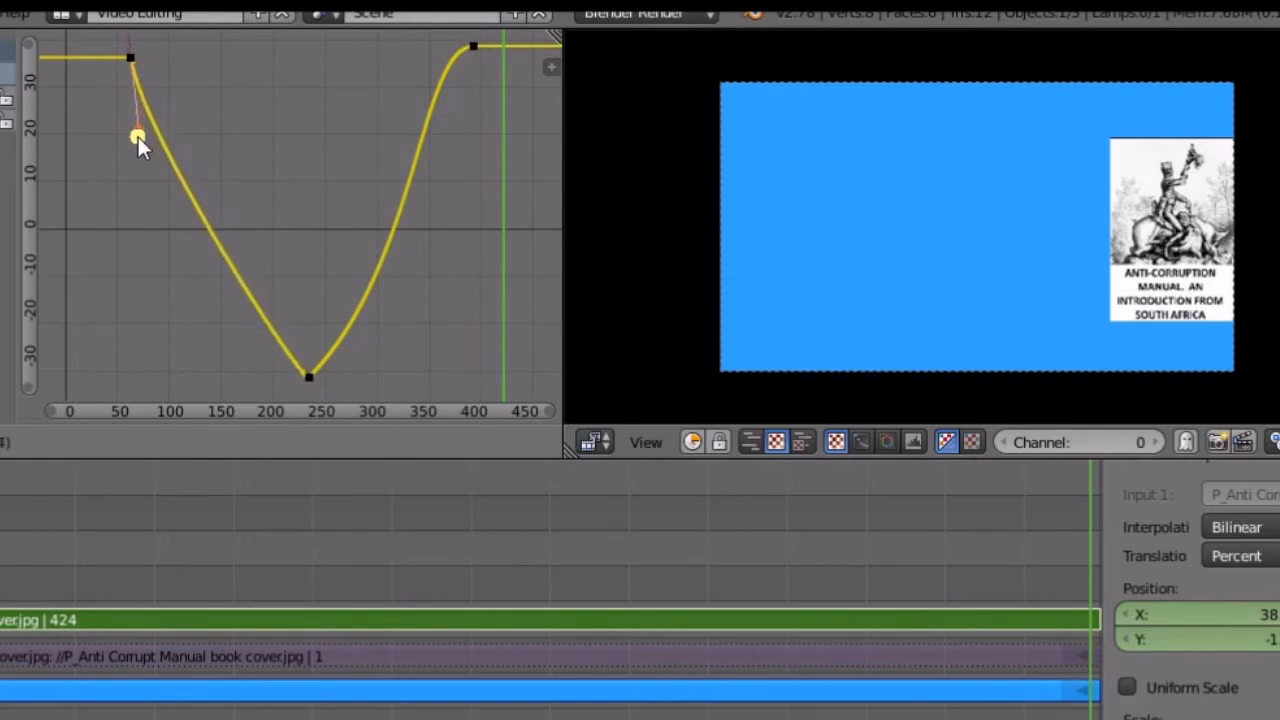
pyautogui.click(138, 165)
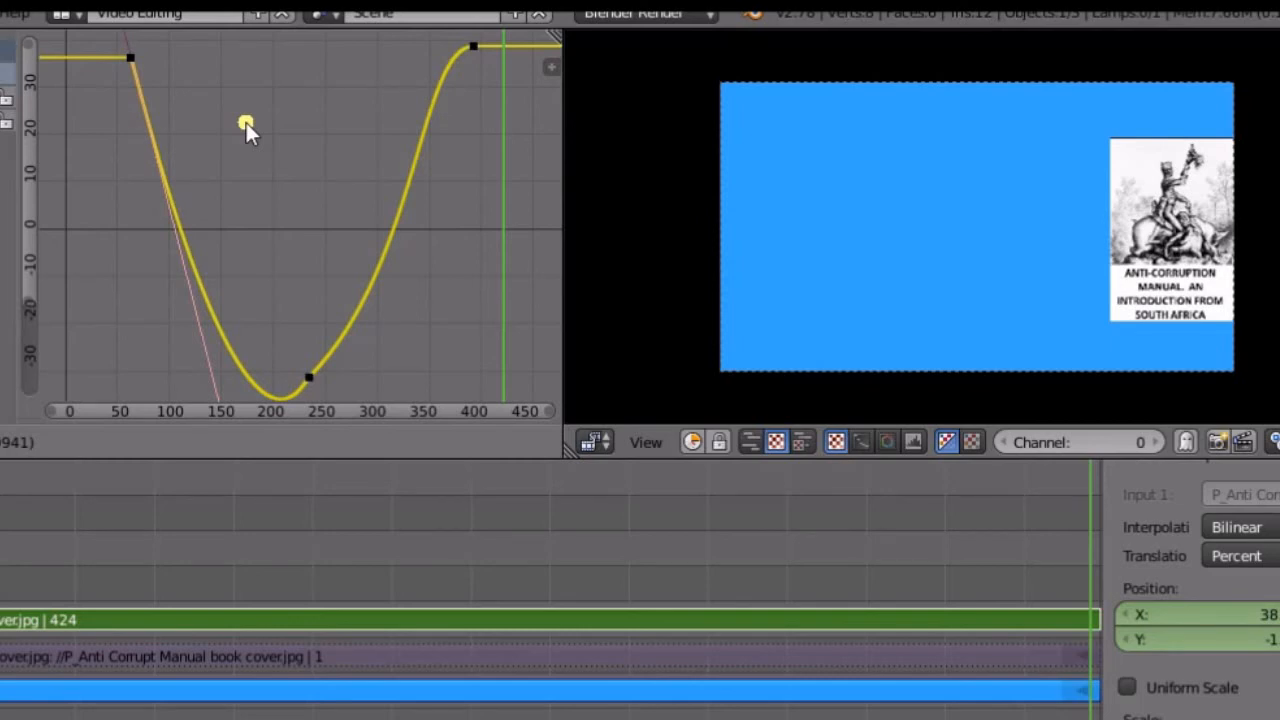
pyautogui.click(246, 122)
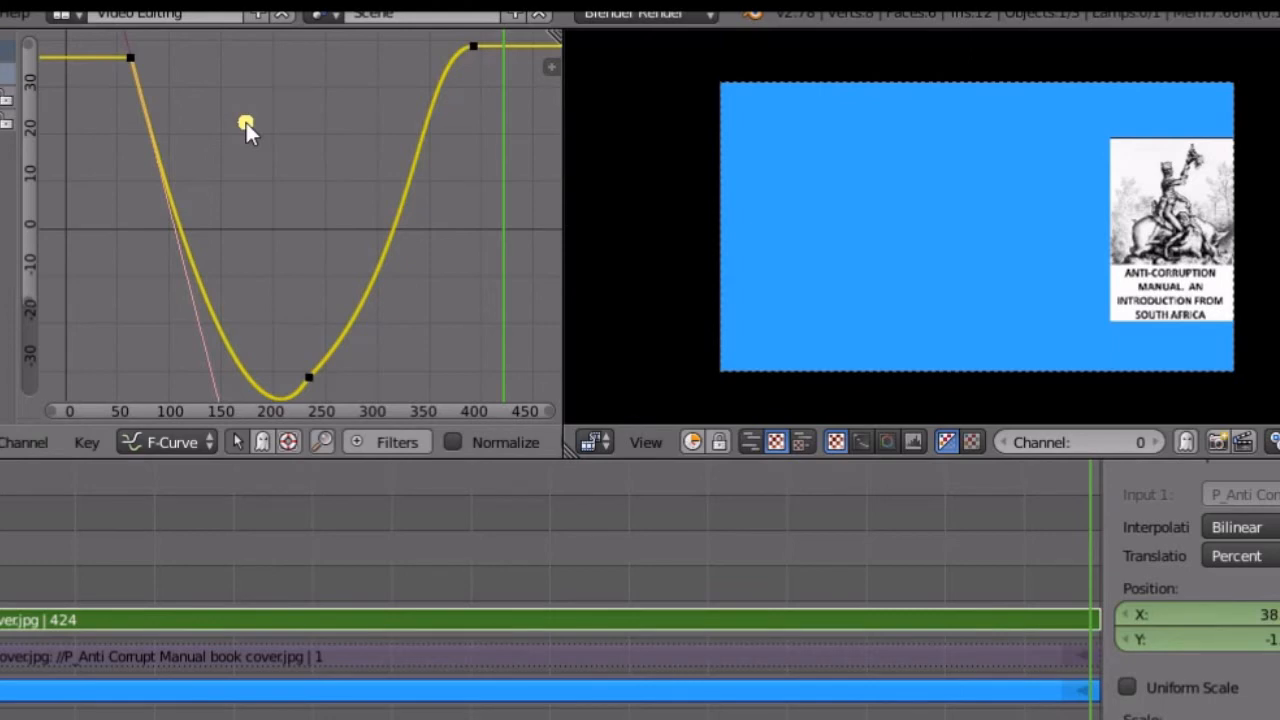